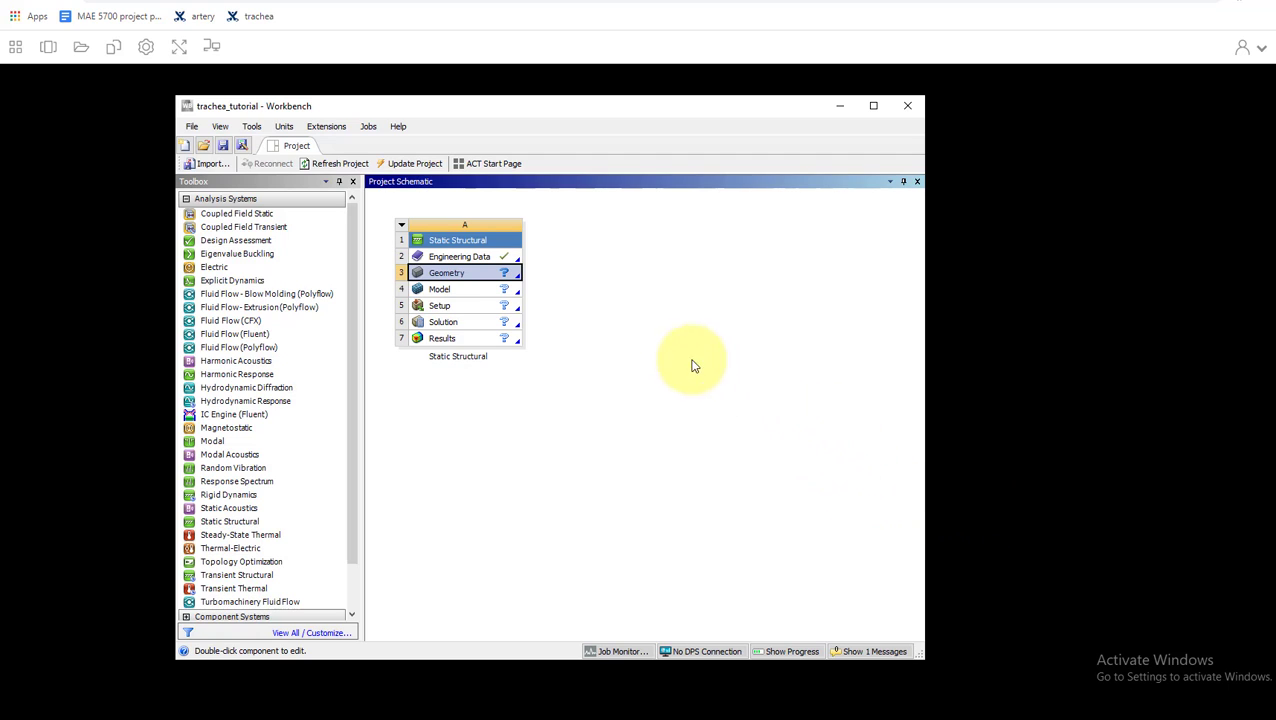
Launch SpaceClaim from the Static Structural Geometry cell (A3) on a blank design
double_click(476, 280)
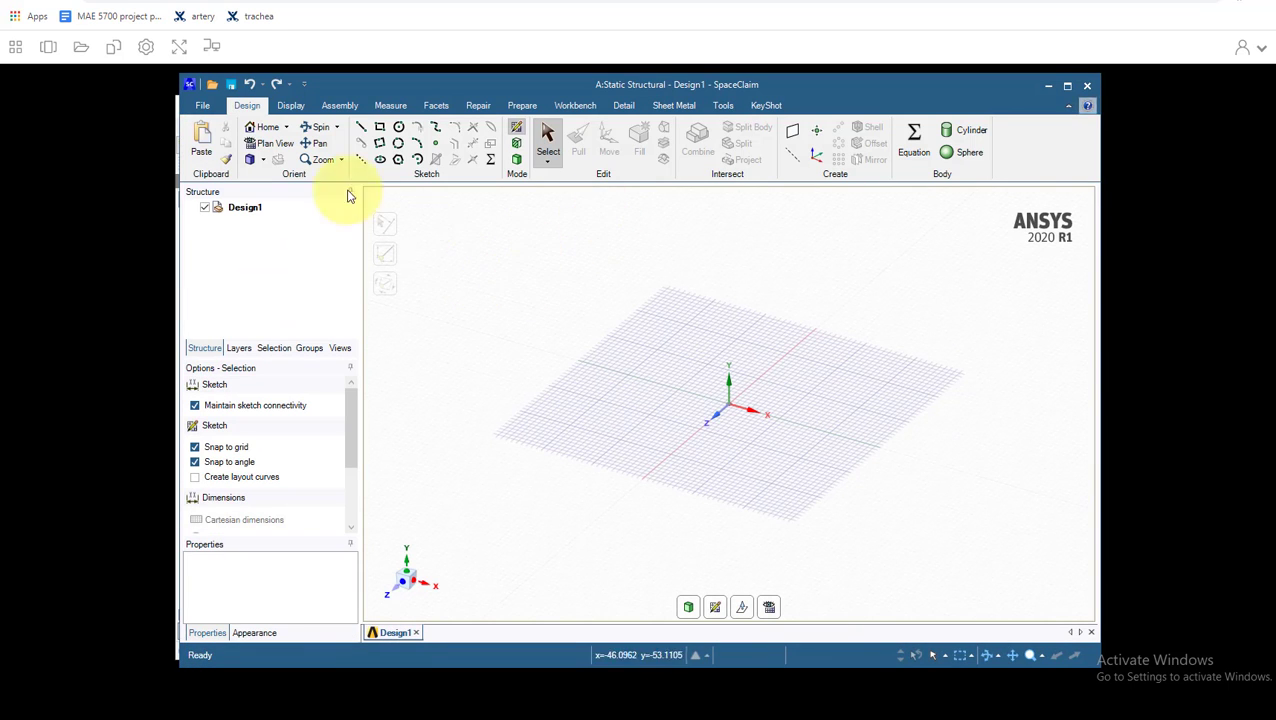
left_click(203, 107)
left_click(396, 401)
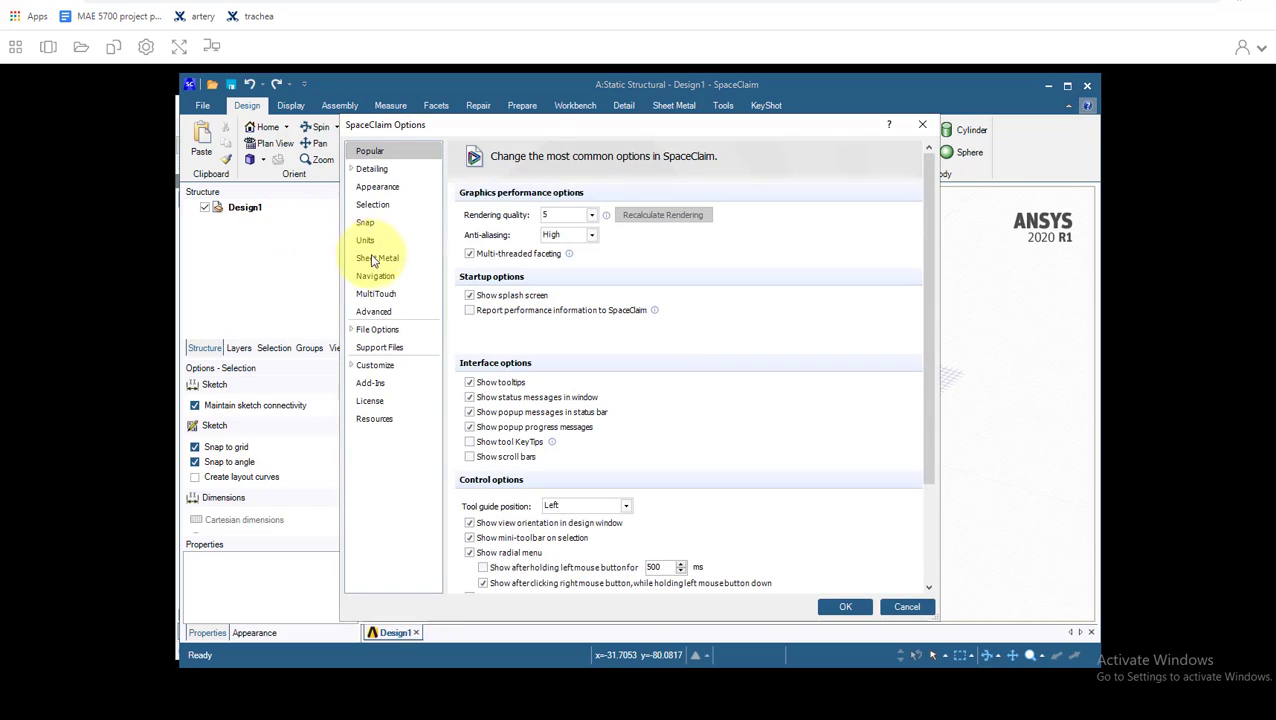
left_click(374, 240)
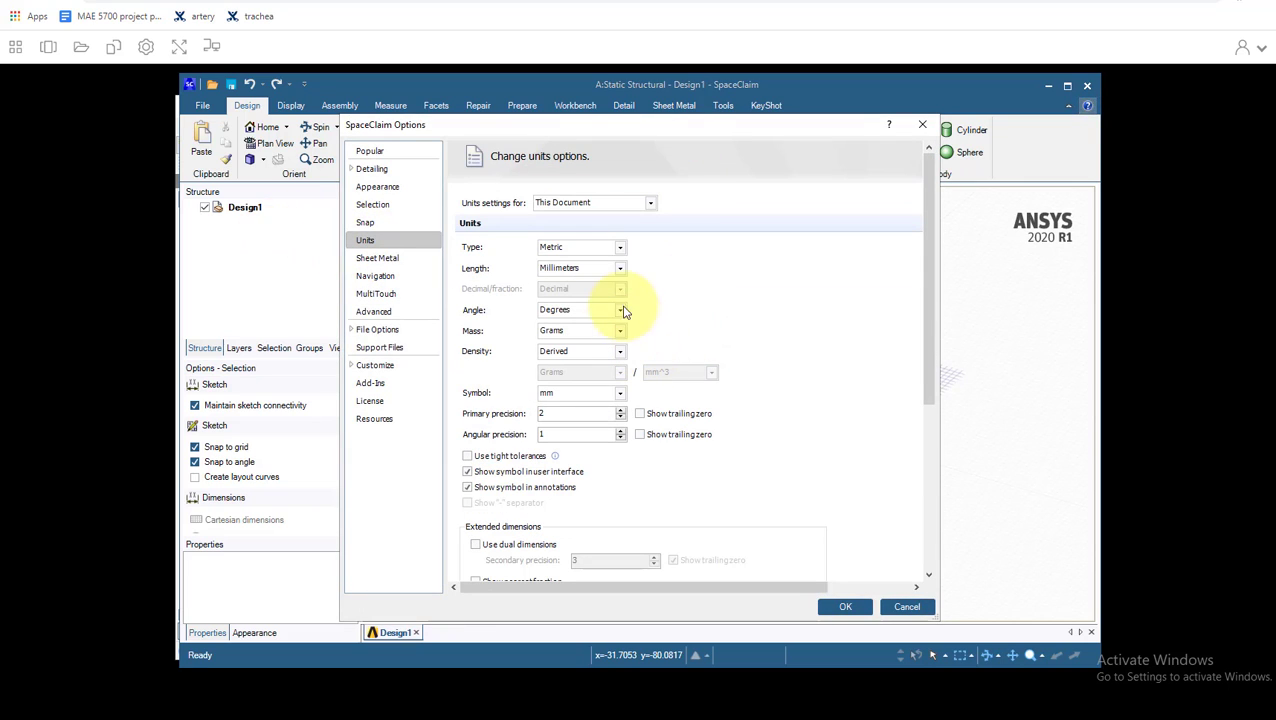
left_click(846, 607)
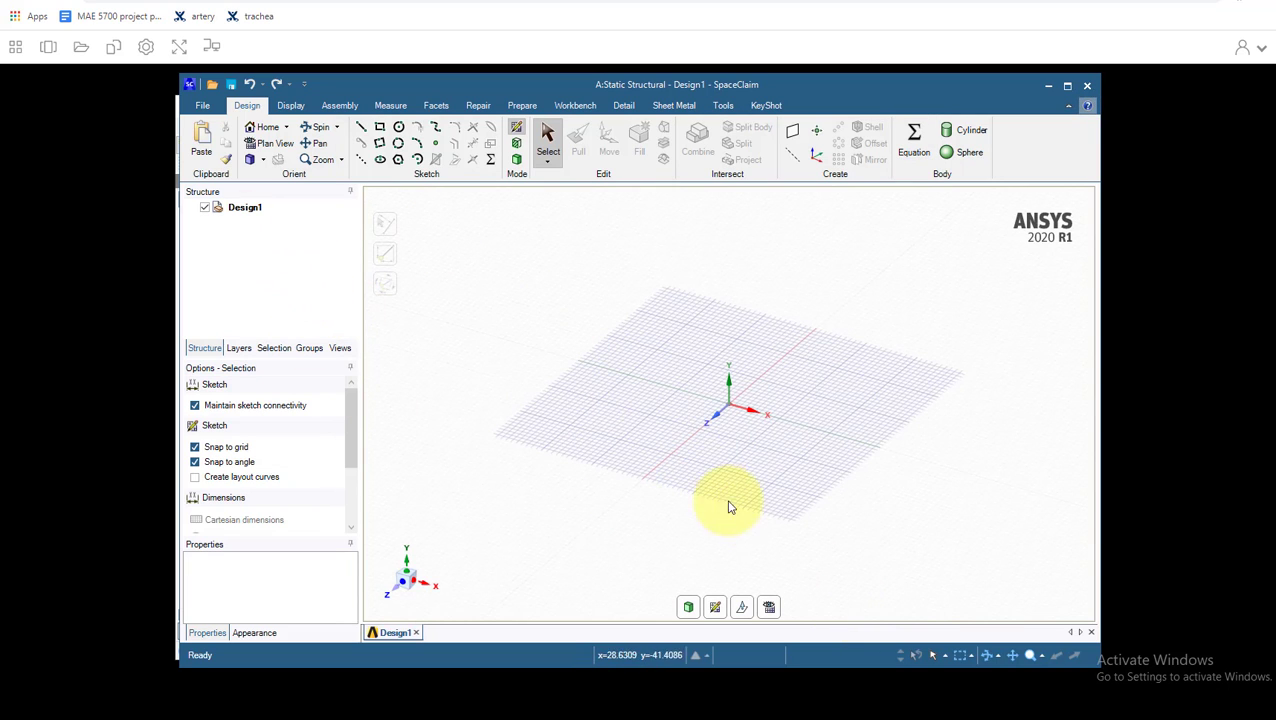
Begin a sketch on the vertical XY plane and view it face-on in plan view
left_click(713, 608)
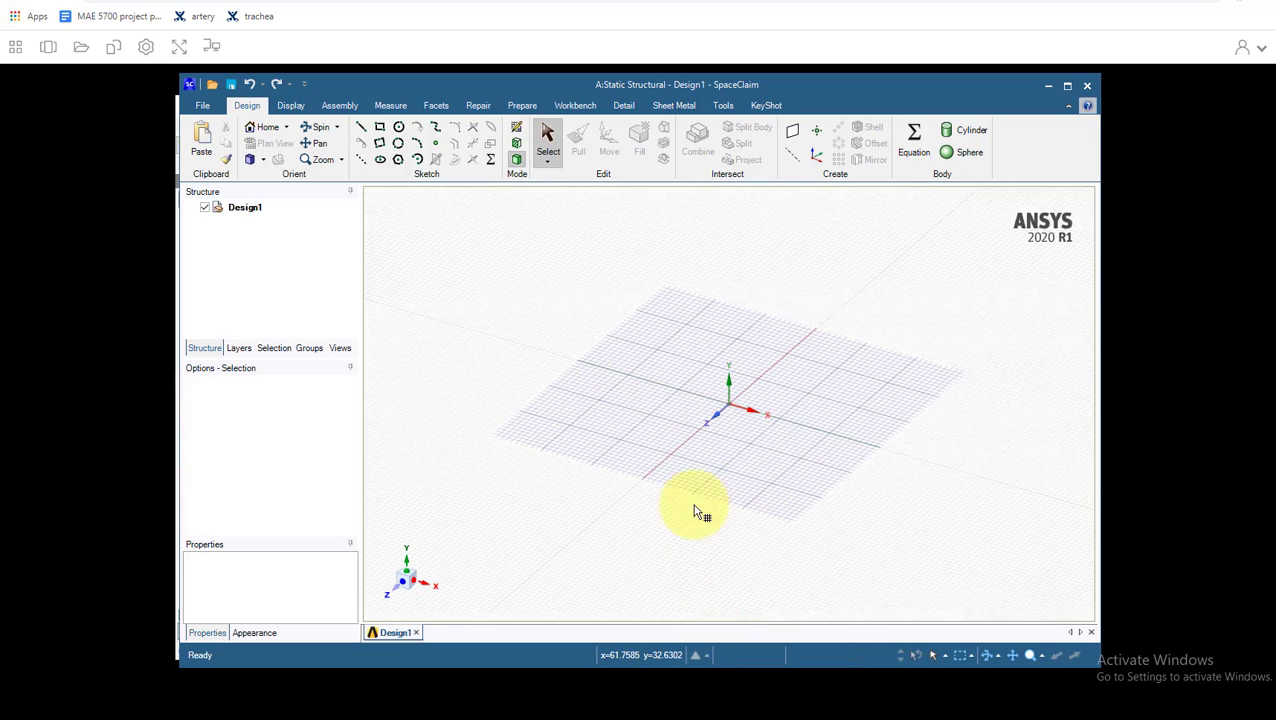
left_click(720, 422)
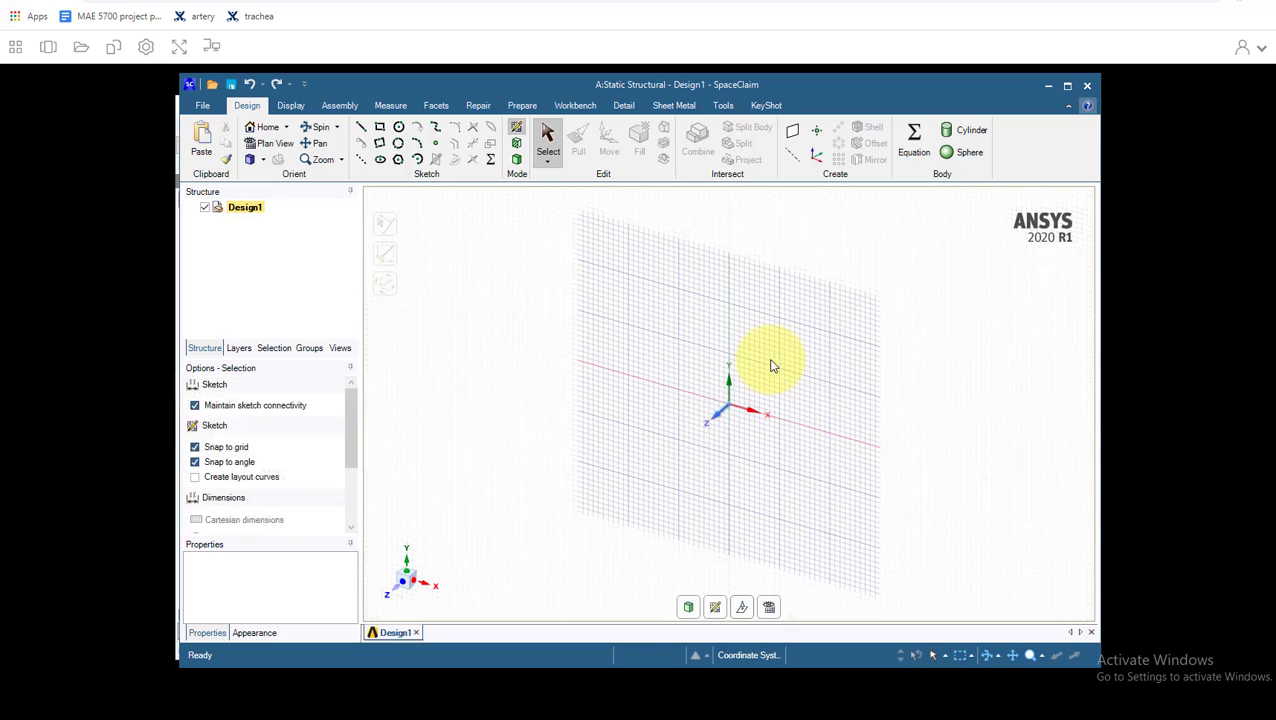
left_click(769, 608)
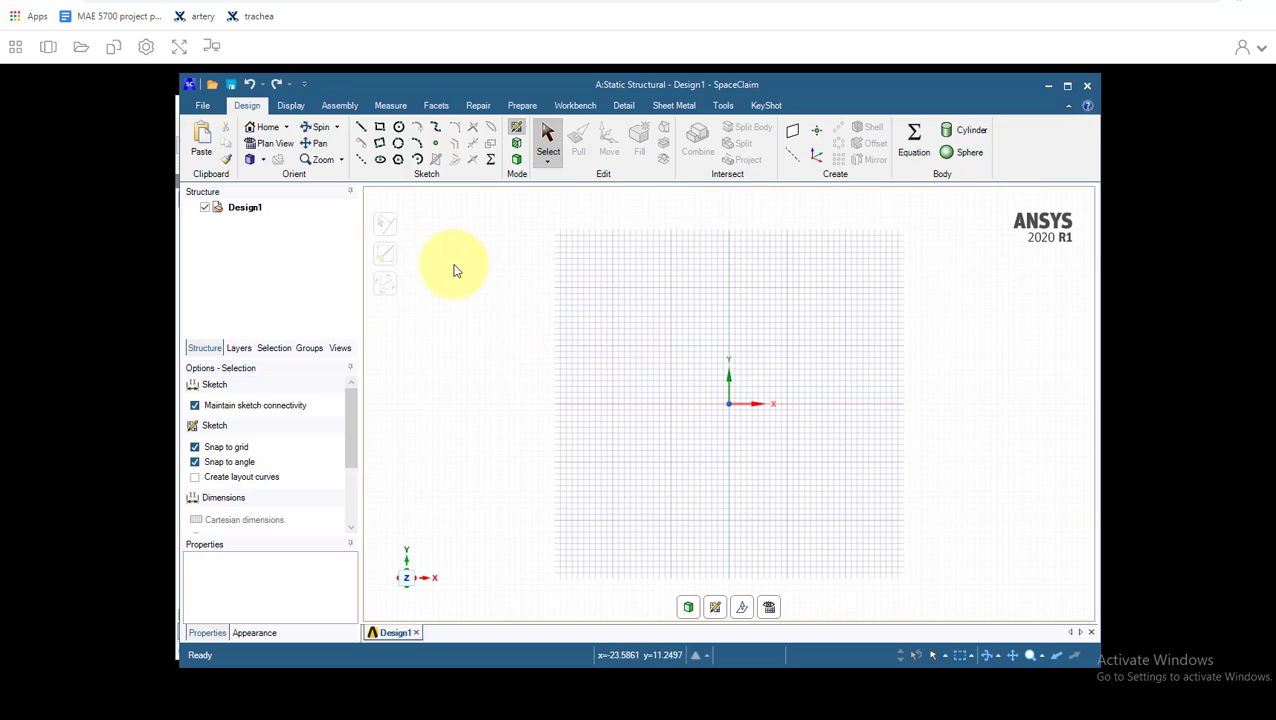
Sweep a 20 mm diameter arc around the origin, leaving a 60° gap at the bottom
left_click(419, 161)
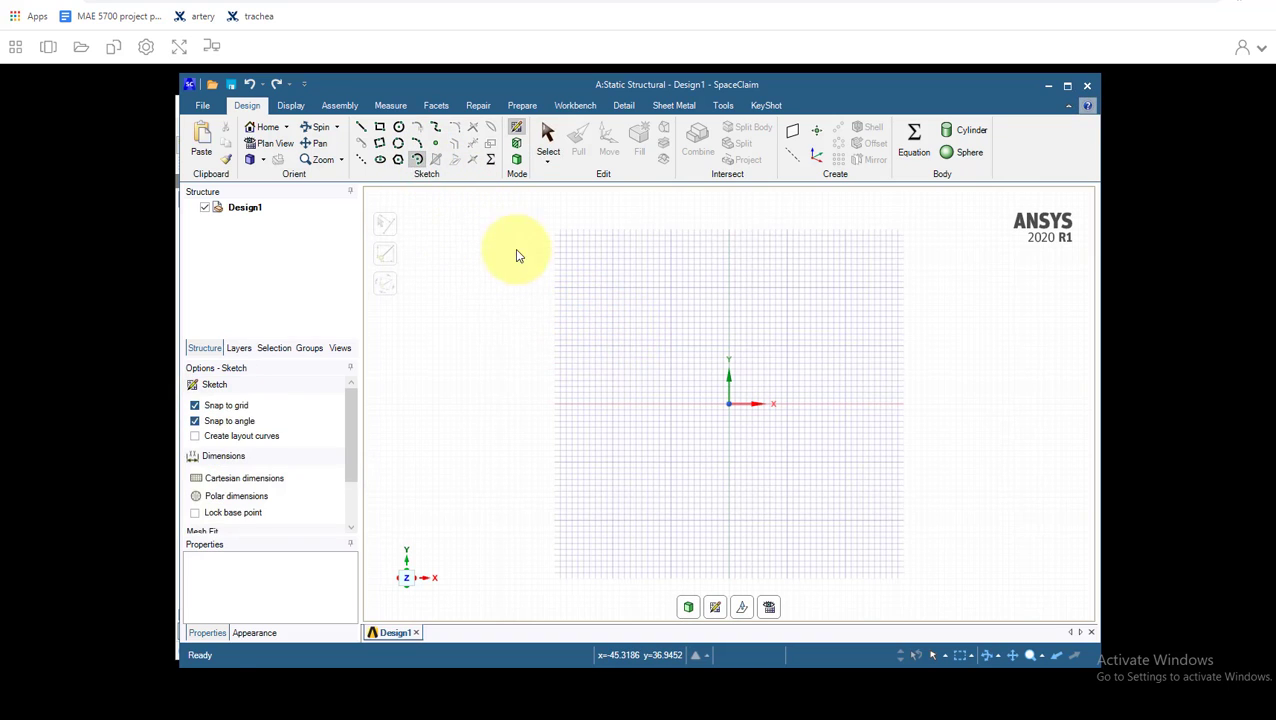
left_click(730, 405)
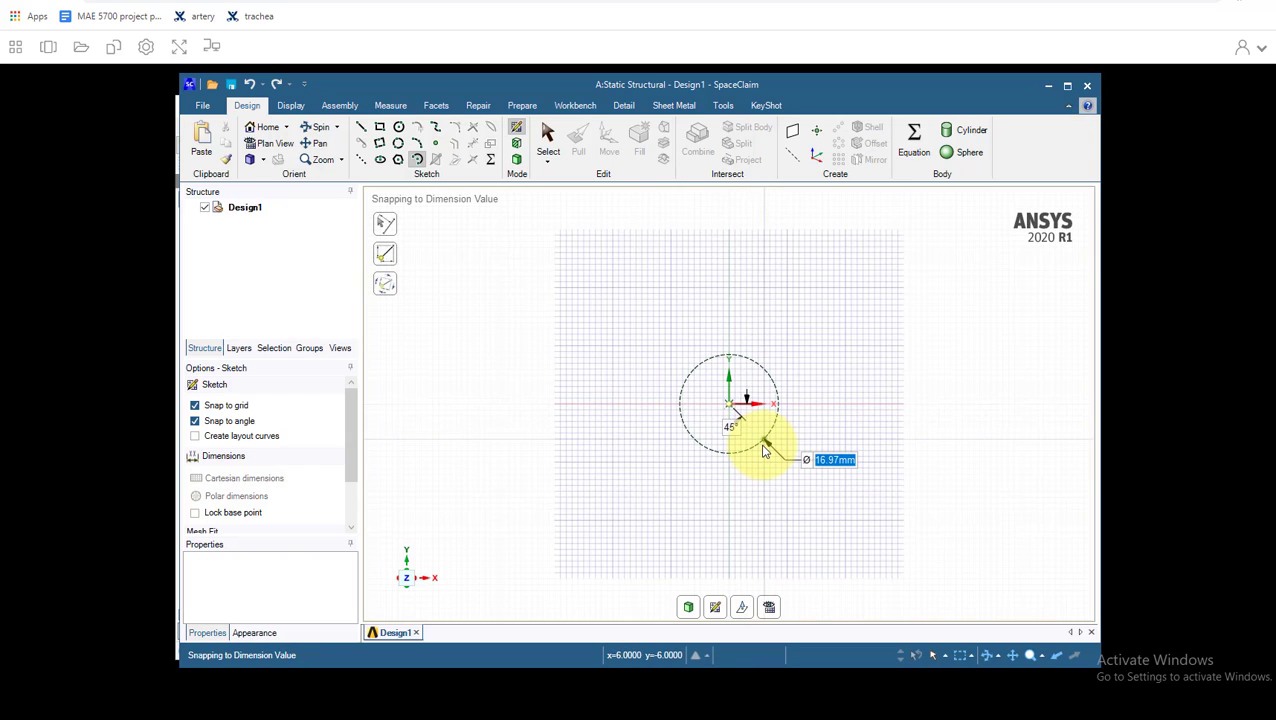
type("20")
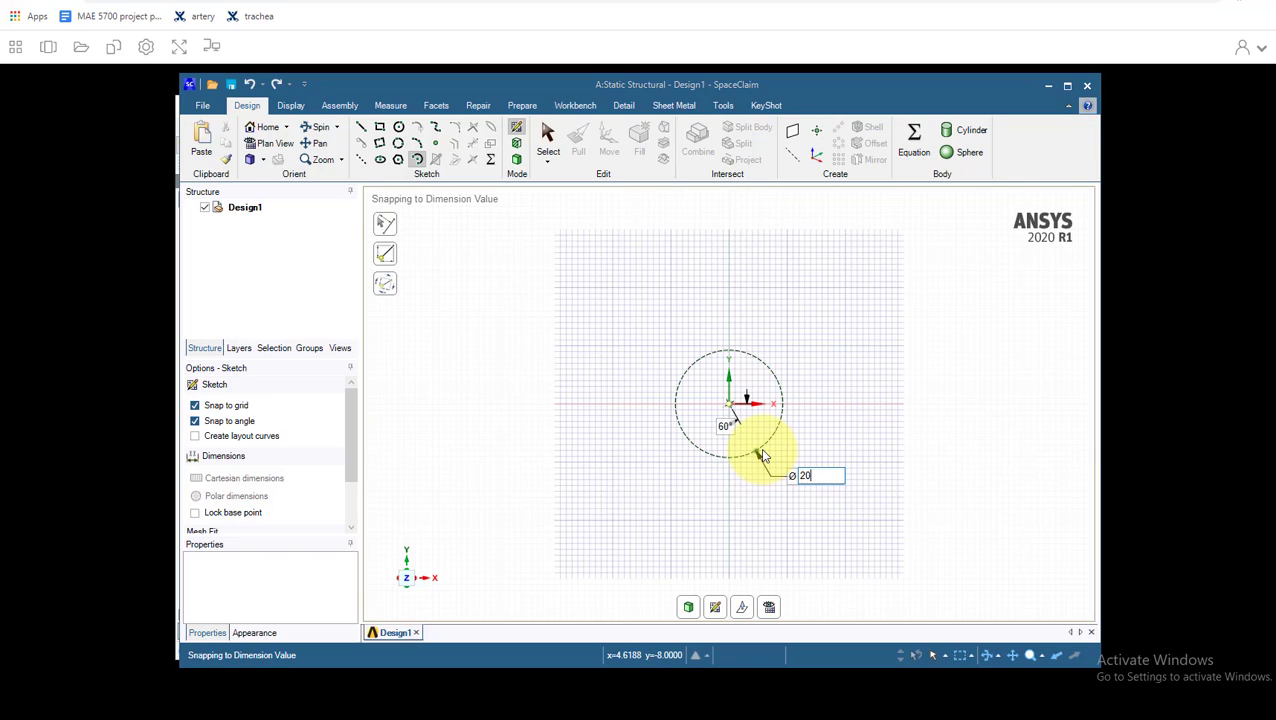
key("Tab")
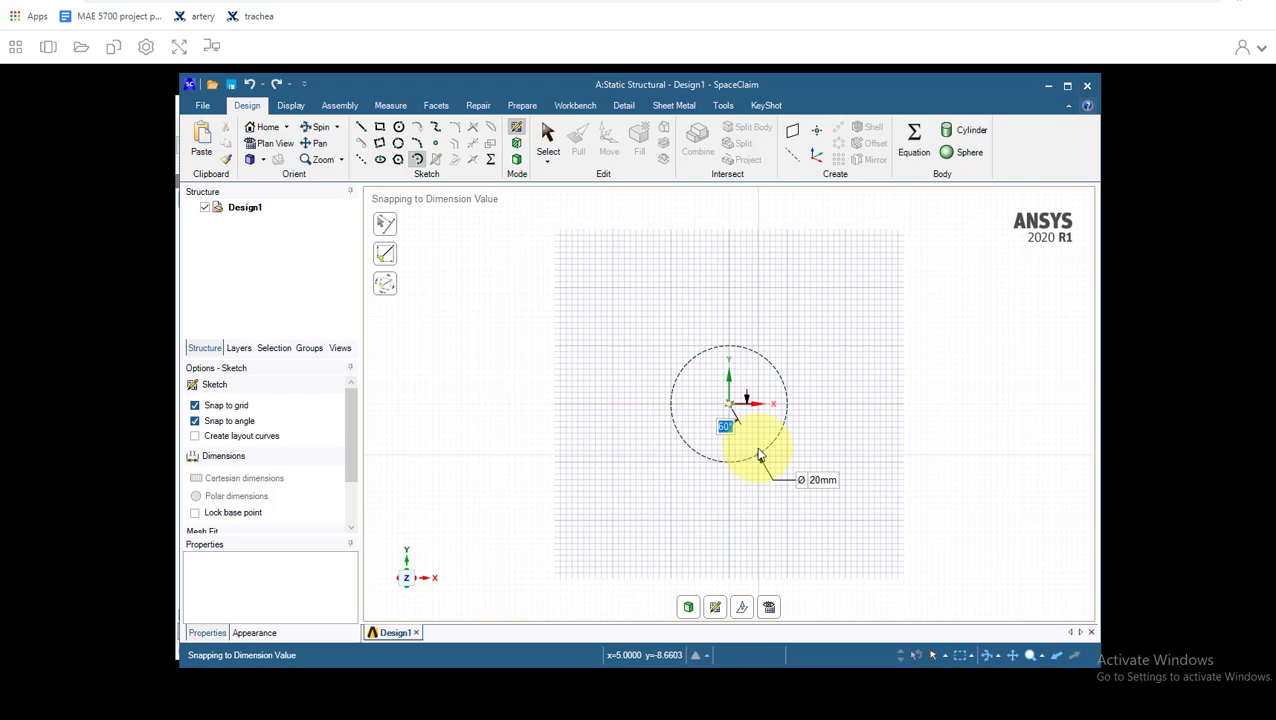
left_click(758, 458)
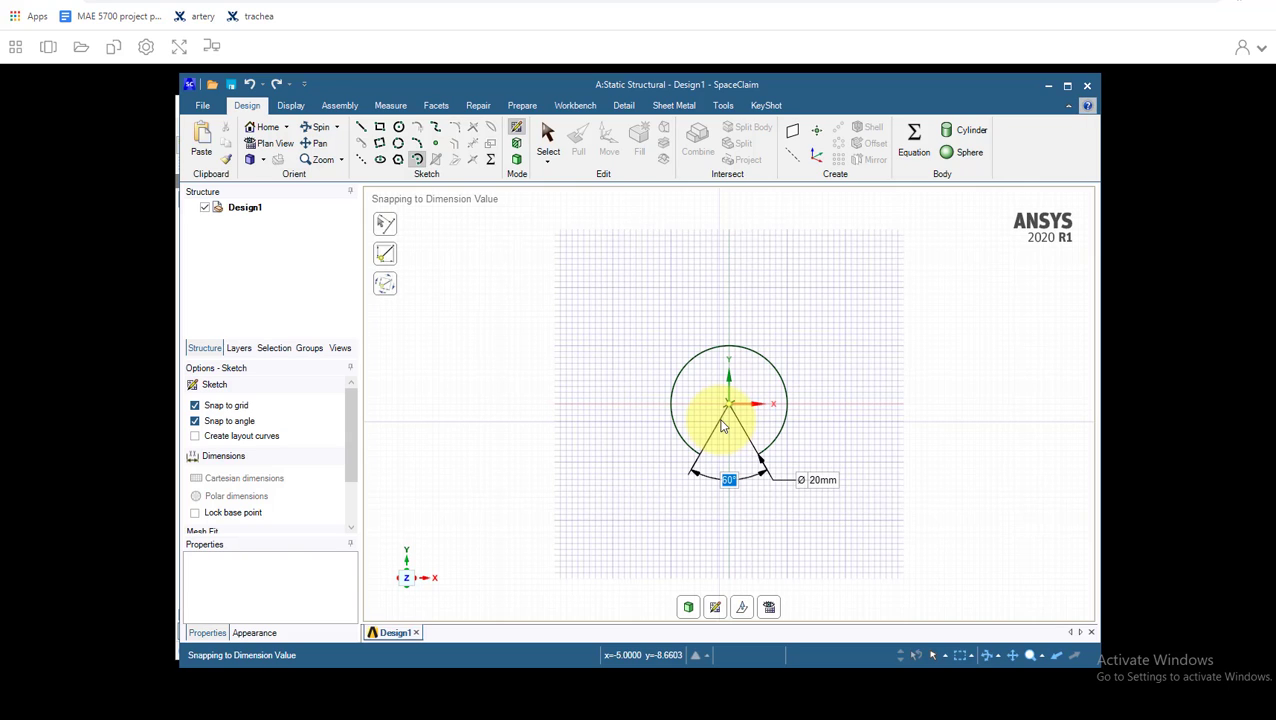
left_click(722, 425)
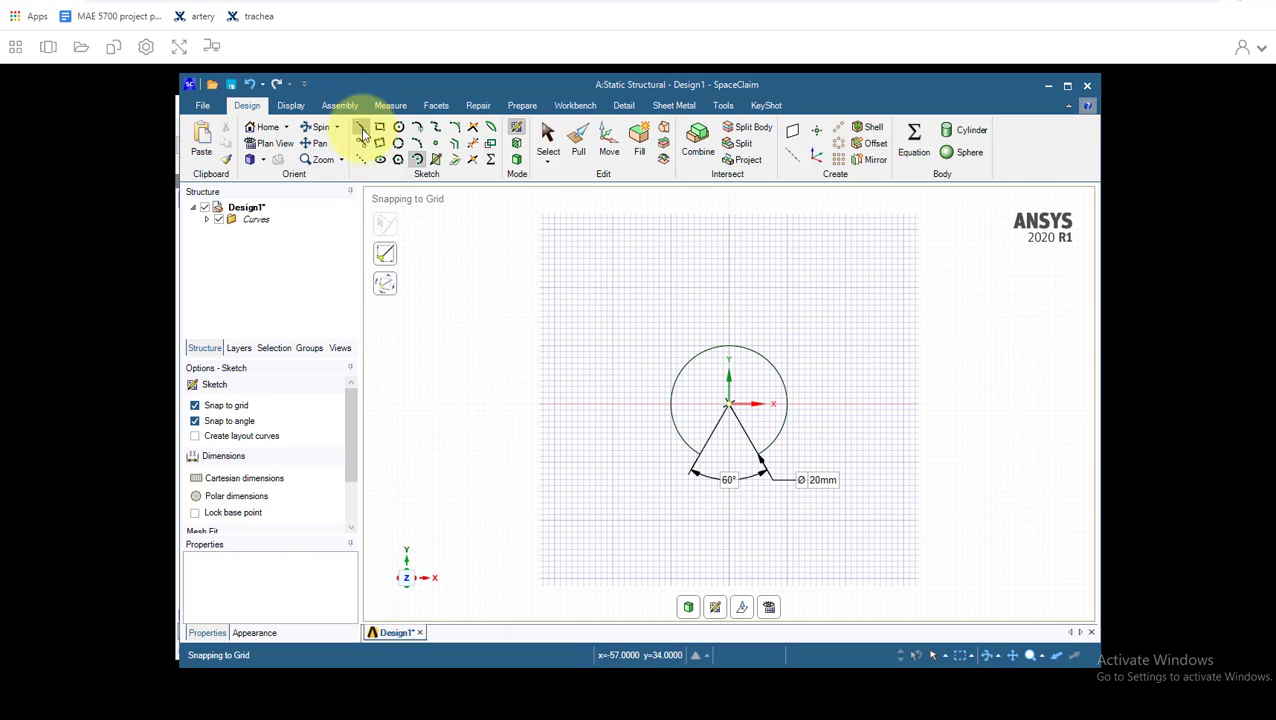
Draw two radial lines from the centre to the lower-left and lower-right arc ends
left_click(361, 128)
left_click(730, 405)
left_click(699, 455)
left_click(729, 405)
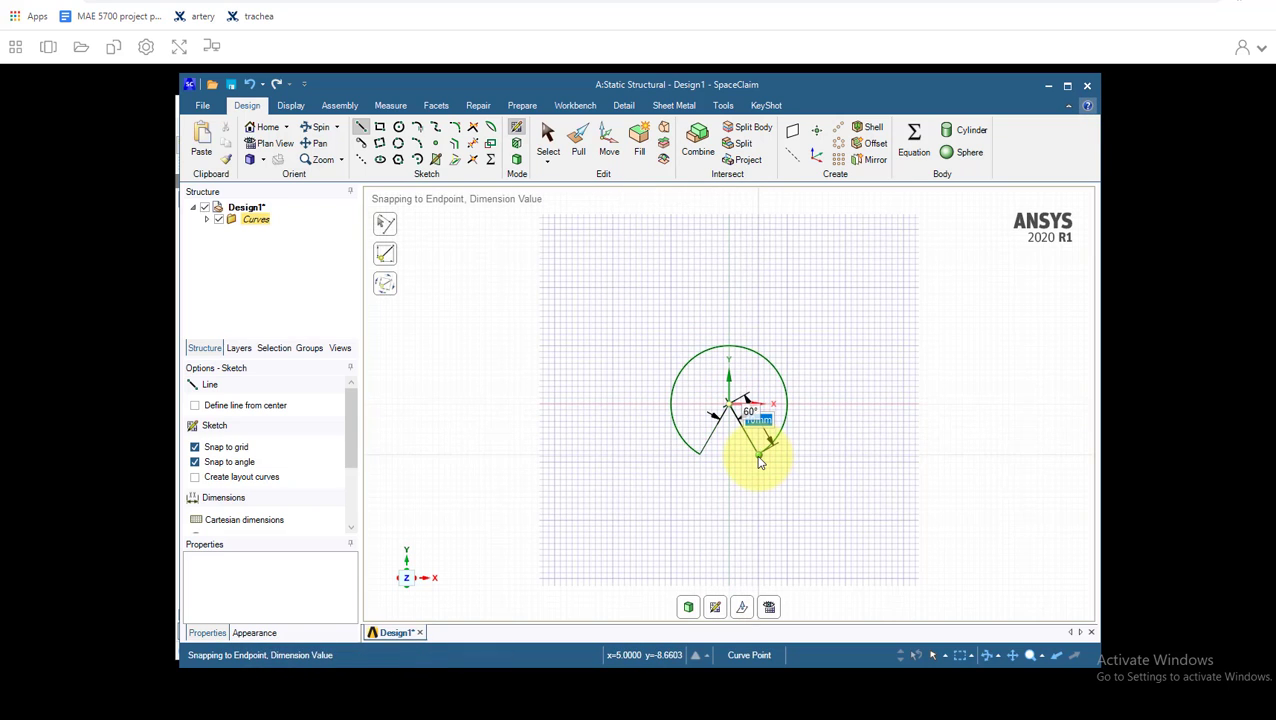
left_click(766, 451)
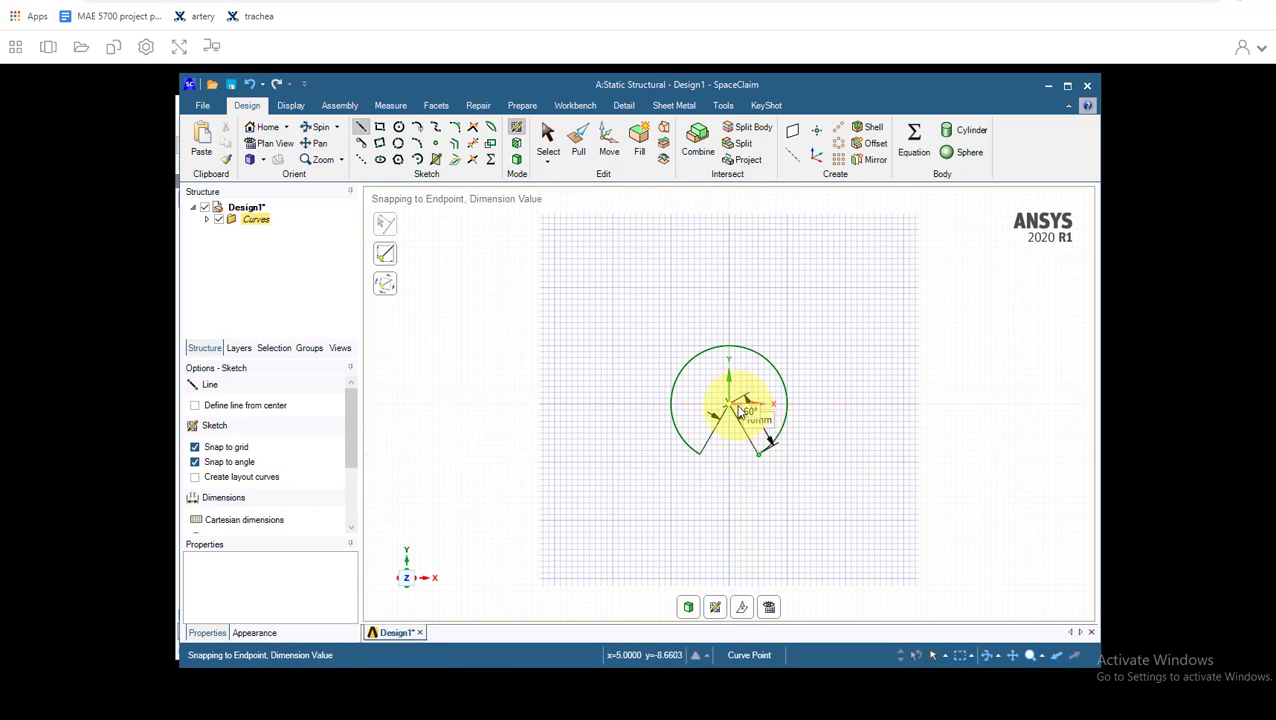
Close the 60° bottom gap with a centre arc between the two line ends
left_click(417, 159)
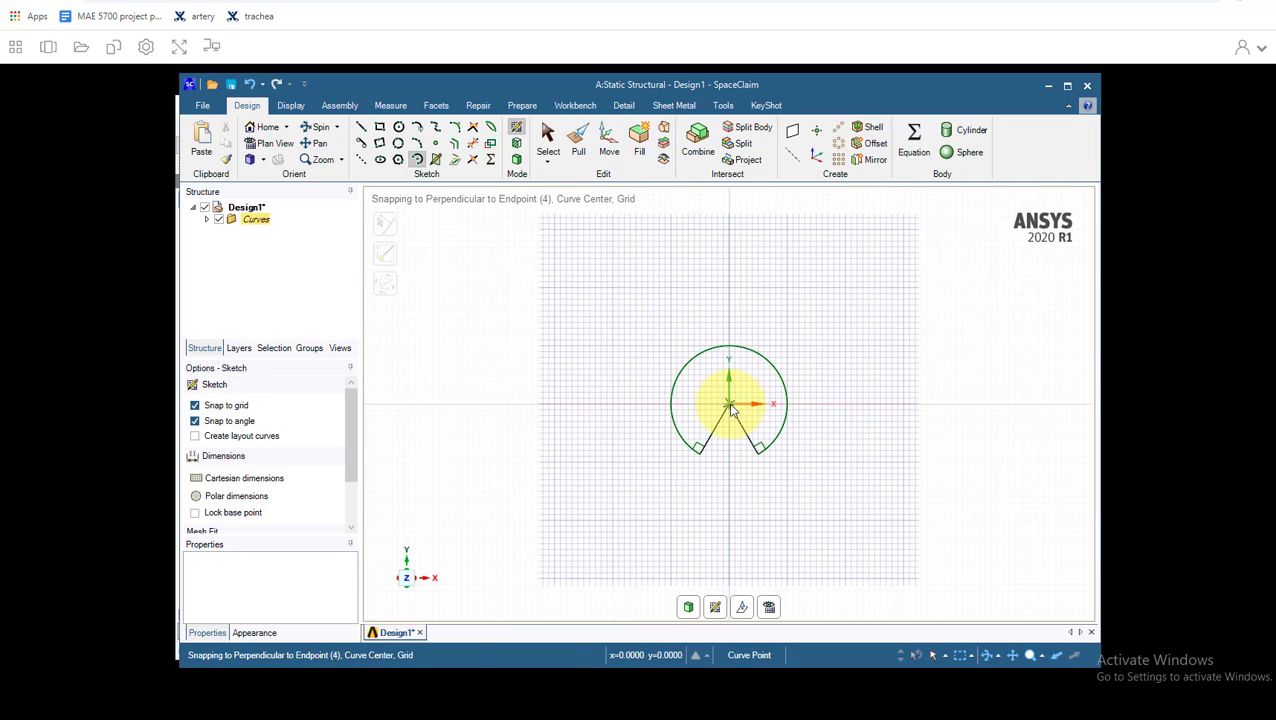
left_click(729, 405)
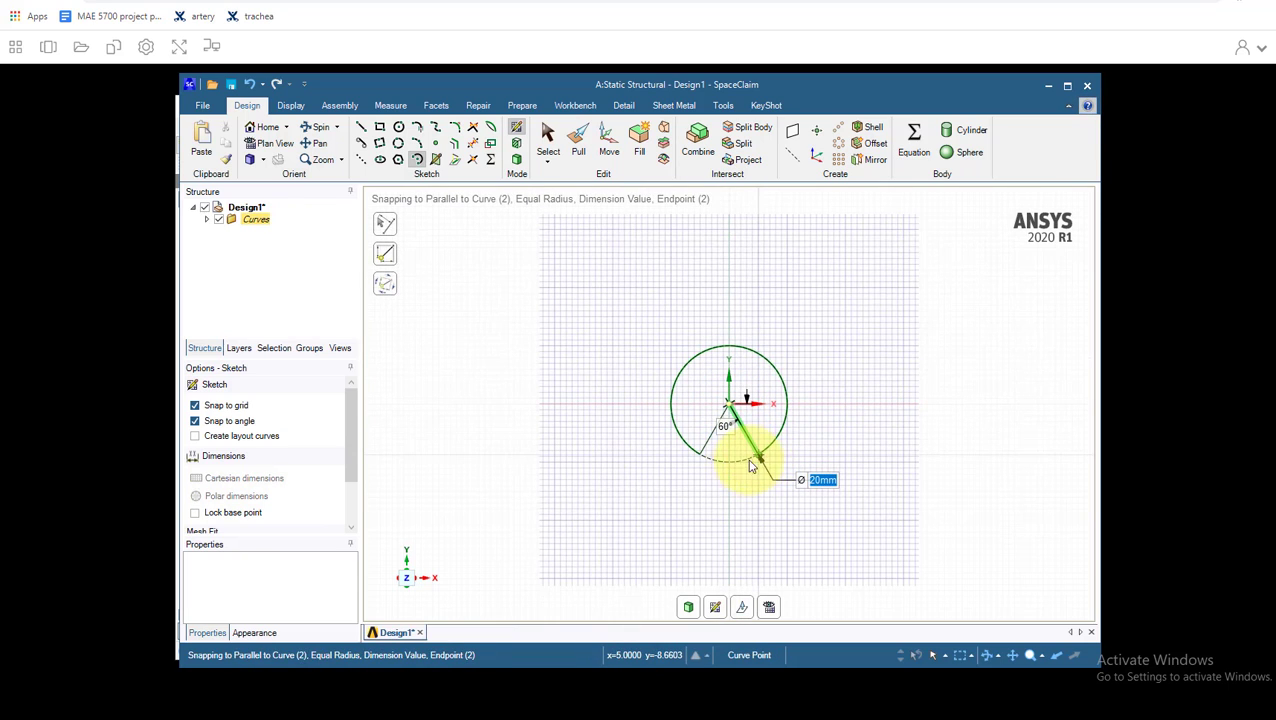
left_click(745, 469)
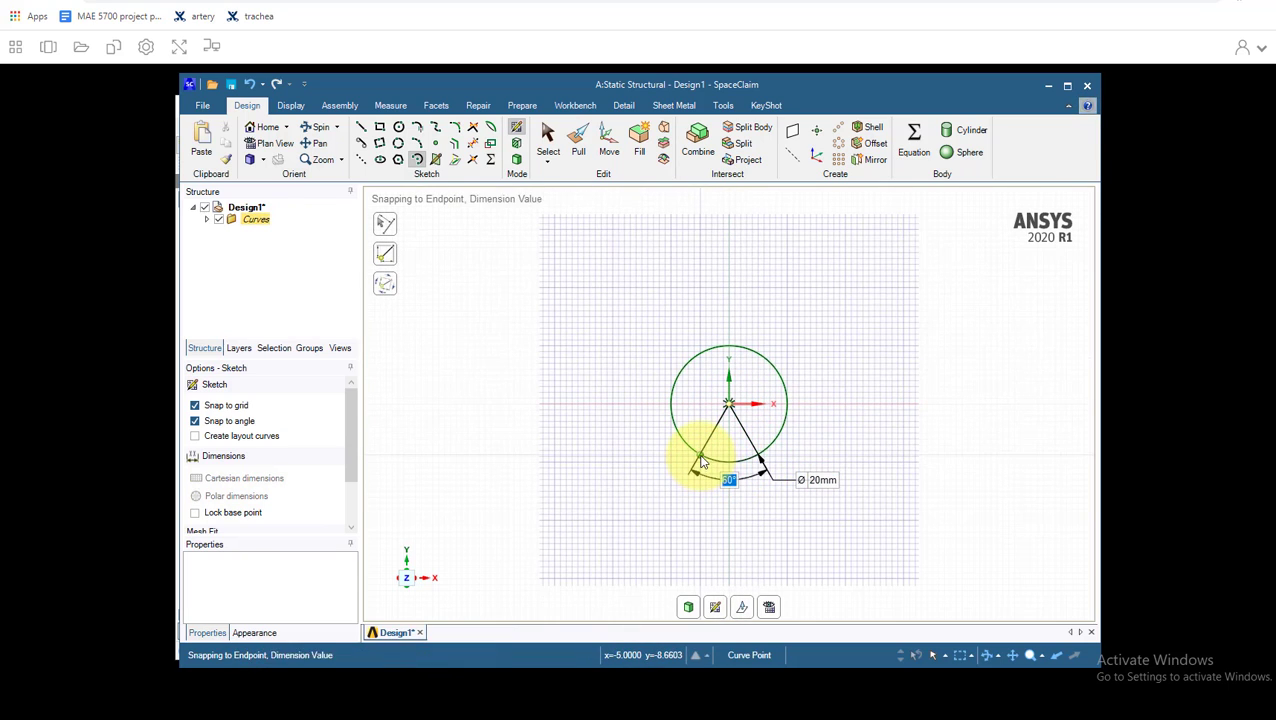
left_click(700, 462)
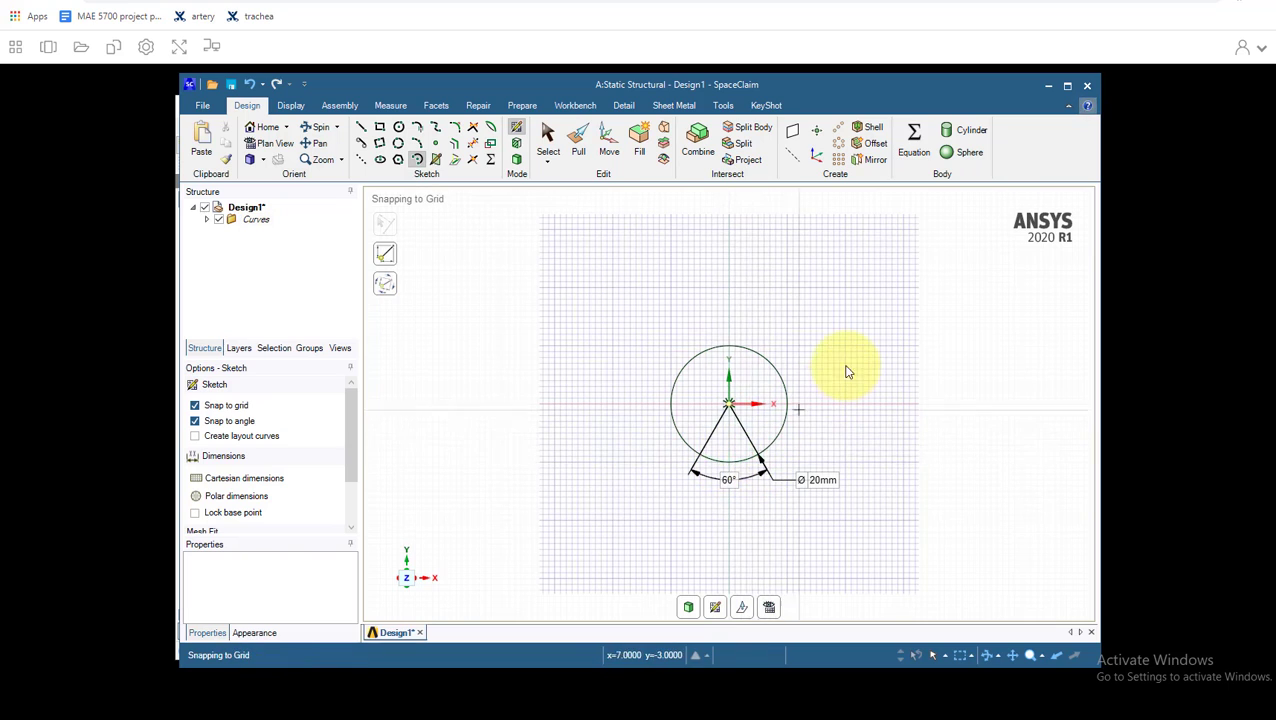
Convert the closed sketch into a planar surface and select the disc's outer edge in Home view
left_click(533, 170)
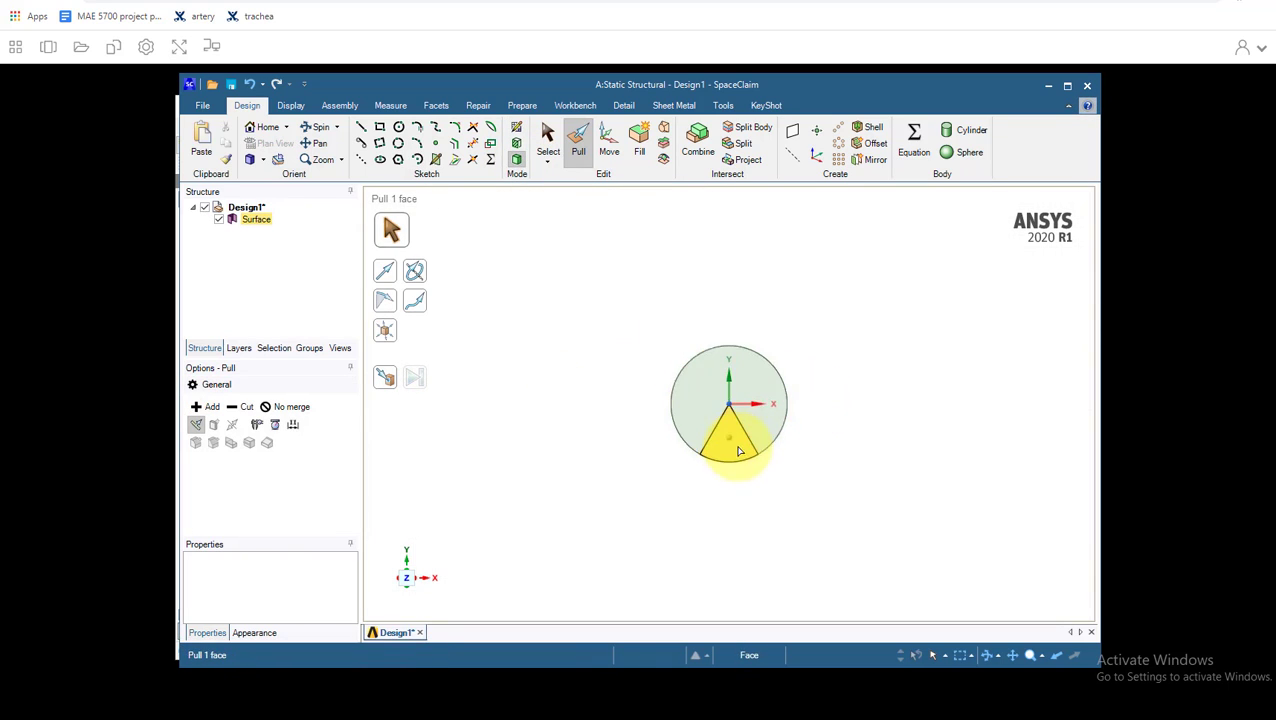
left_click(768, 382)
left_click(763, 354)
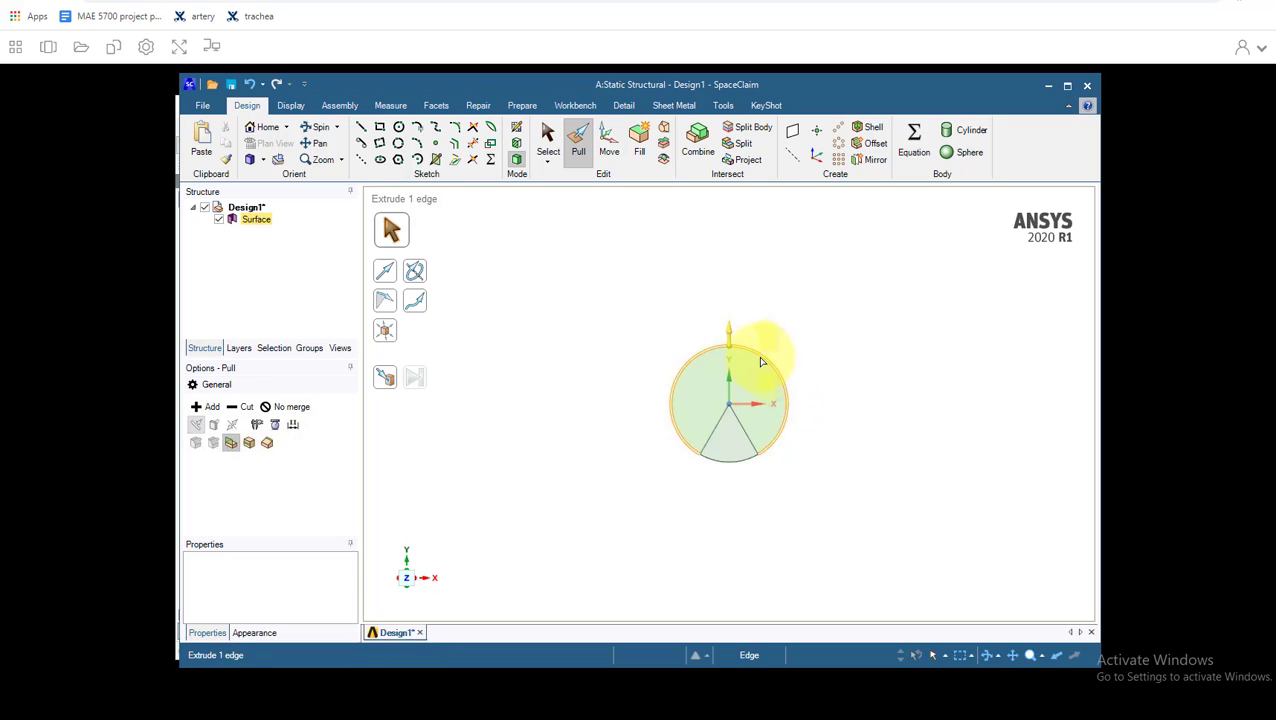
left_click(688, 418)
left_click(648, 423)
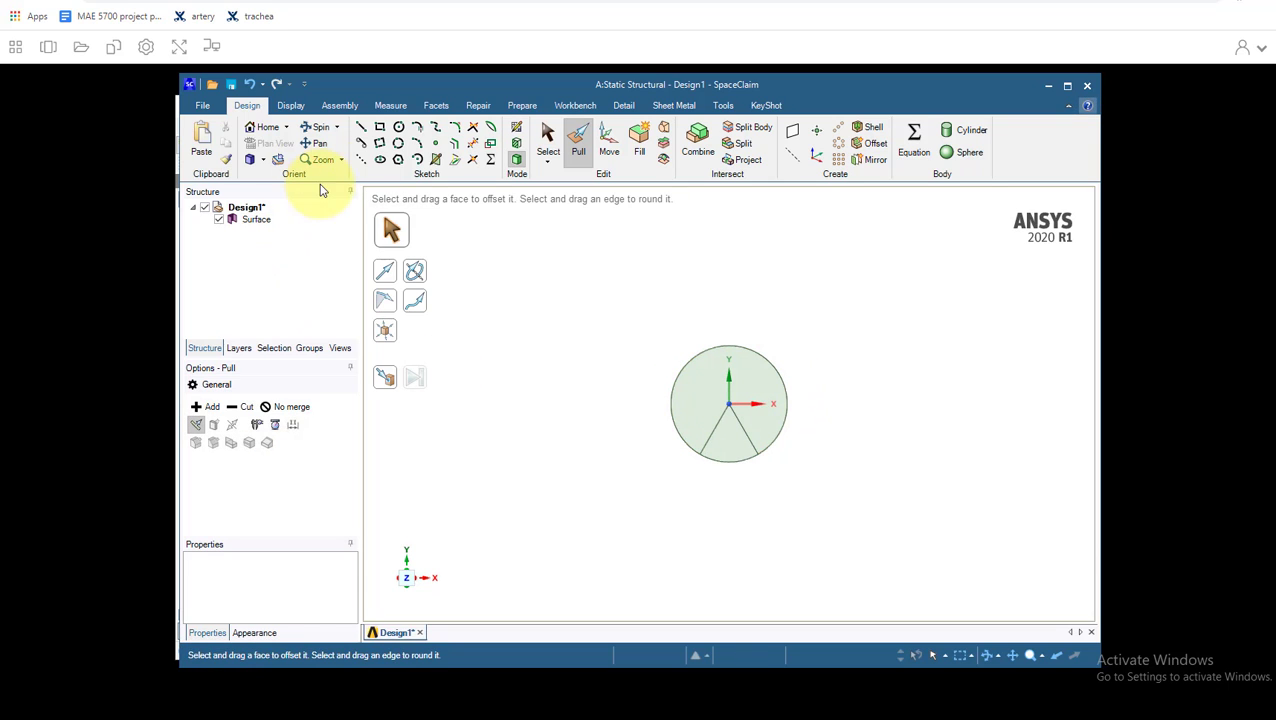
left_click(249, 162)
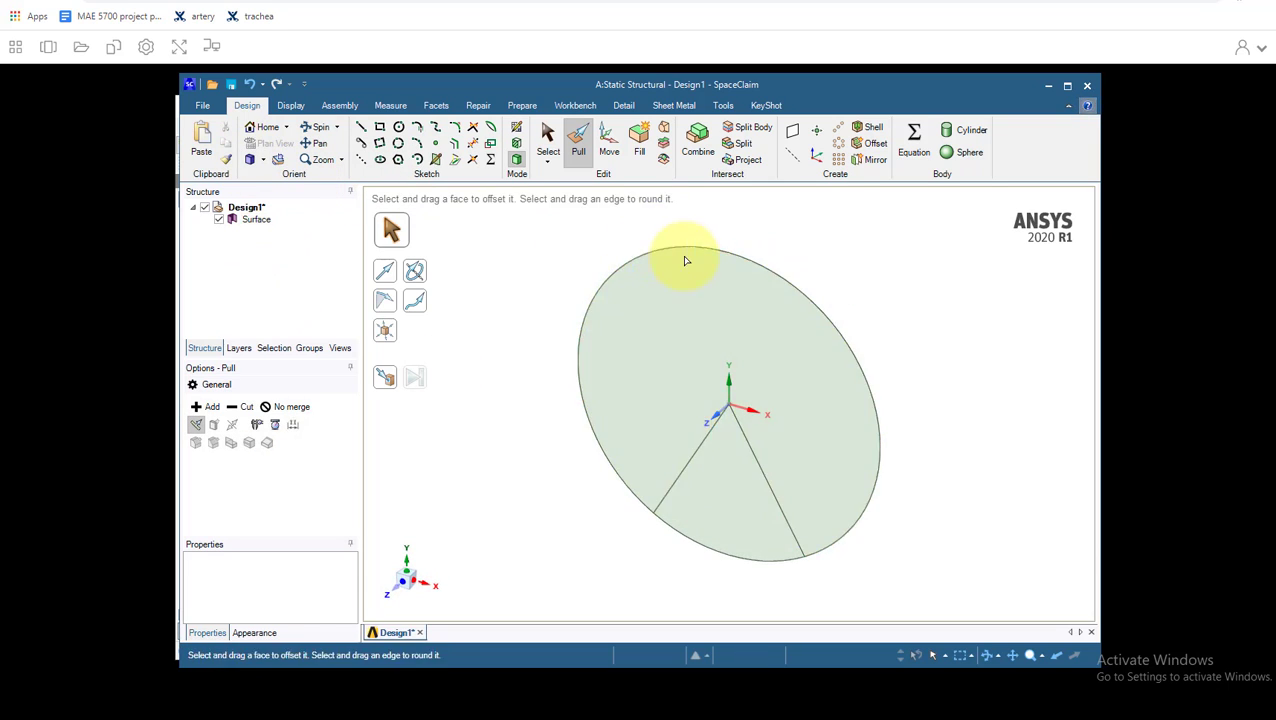
left_click(607, 238)
left_click(649, 250)
left_click(657, 256)
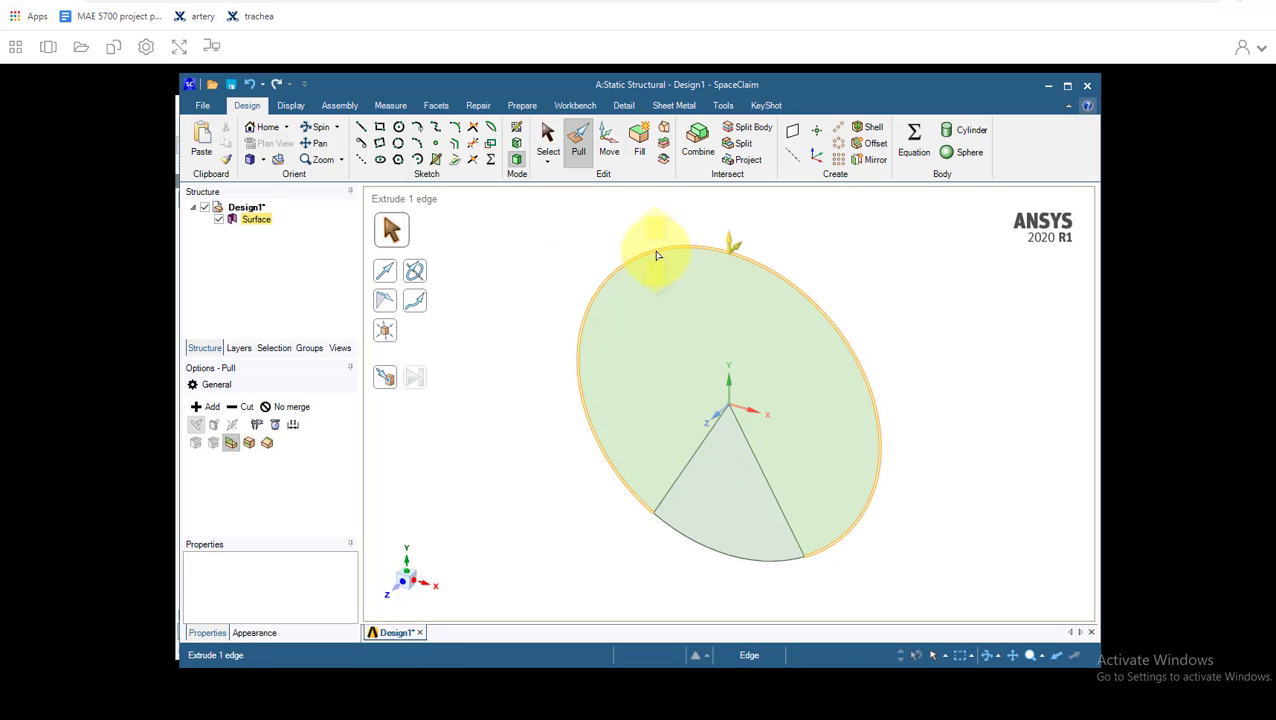
Pull the circle's top edge 5 mm along the Z direction into a curved surface
left_click(577, 147)
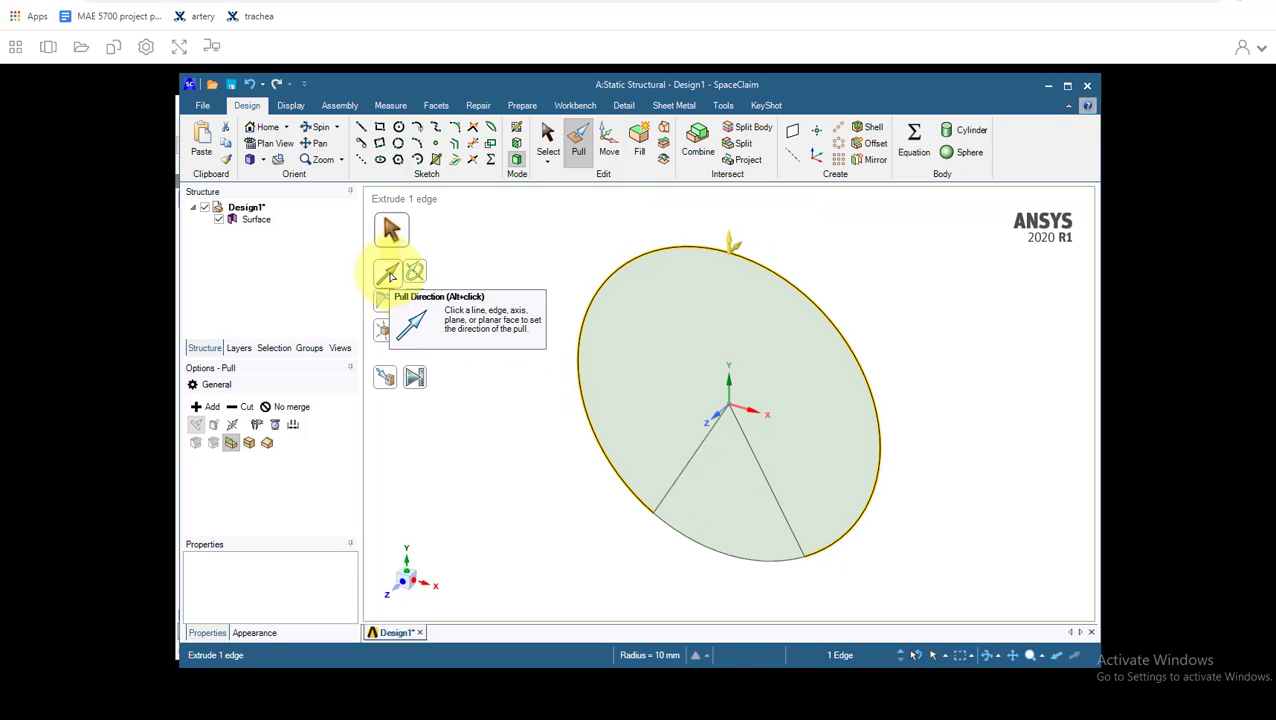
left_click(390, 276)
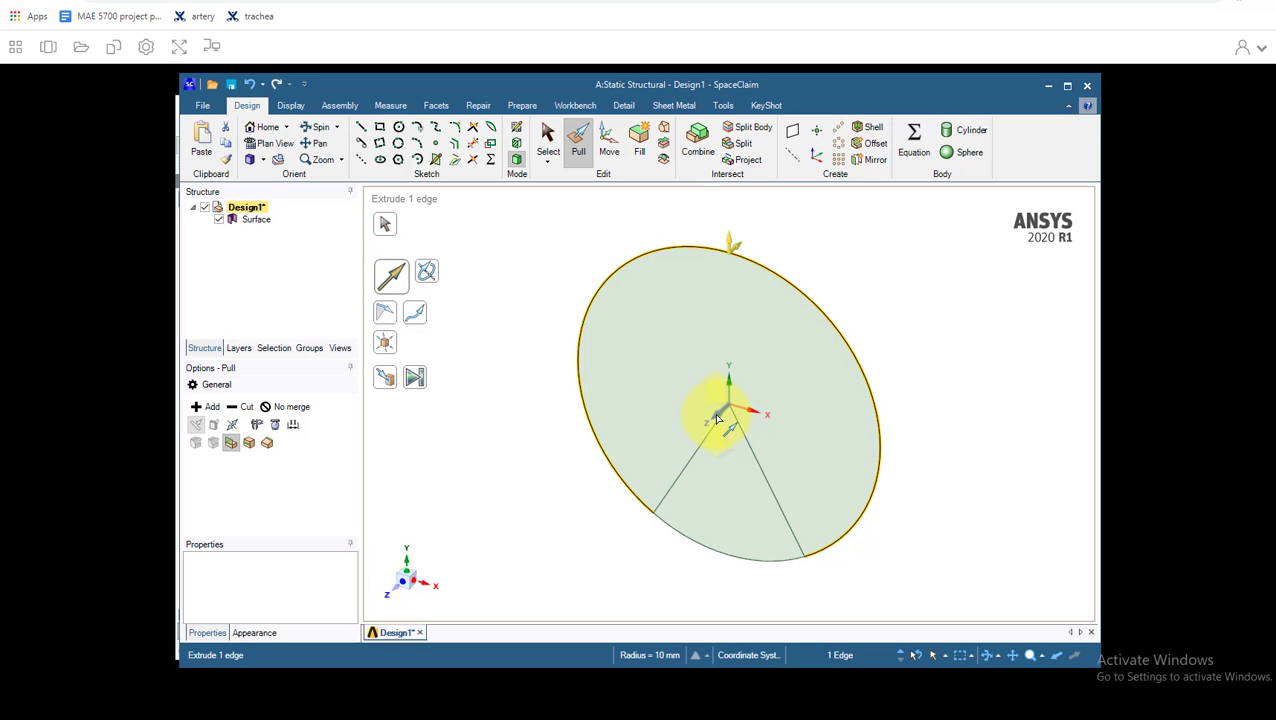
left_click(717, 418)
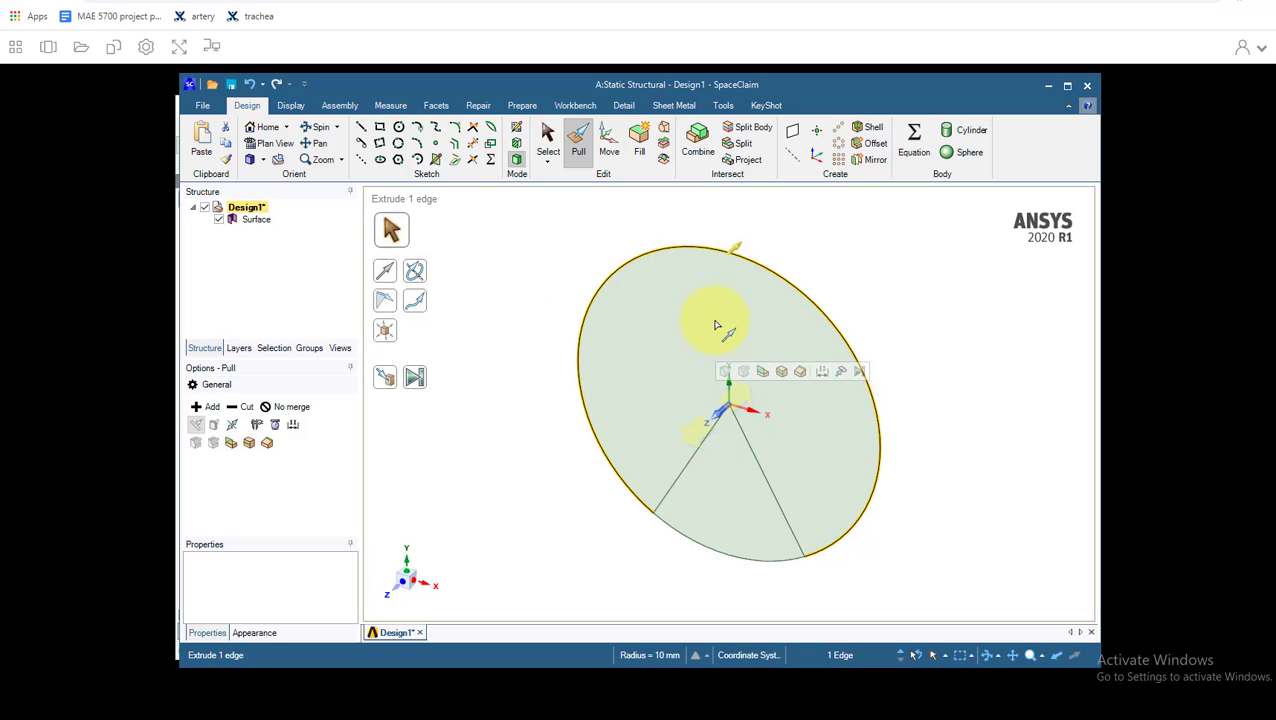
left_click(731, 251)
left_click_drag(731, 258, 703, 287)
type("5")
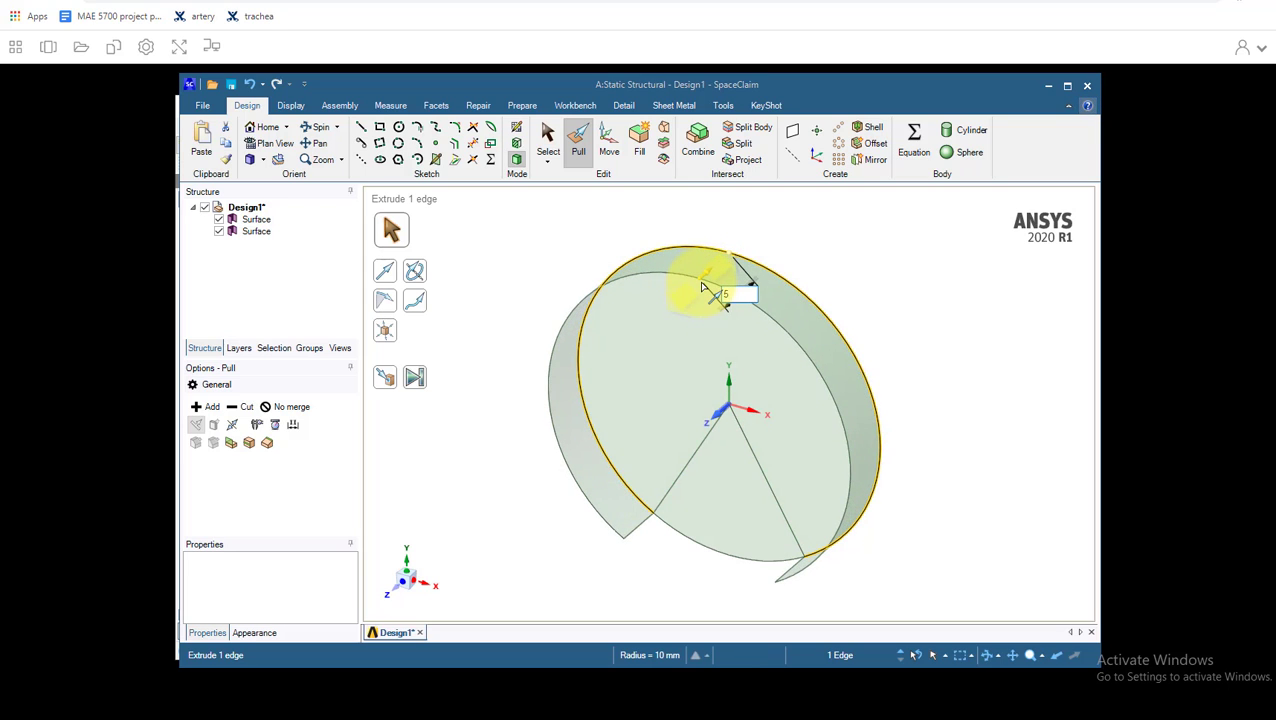
key("Return")
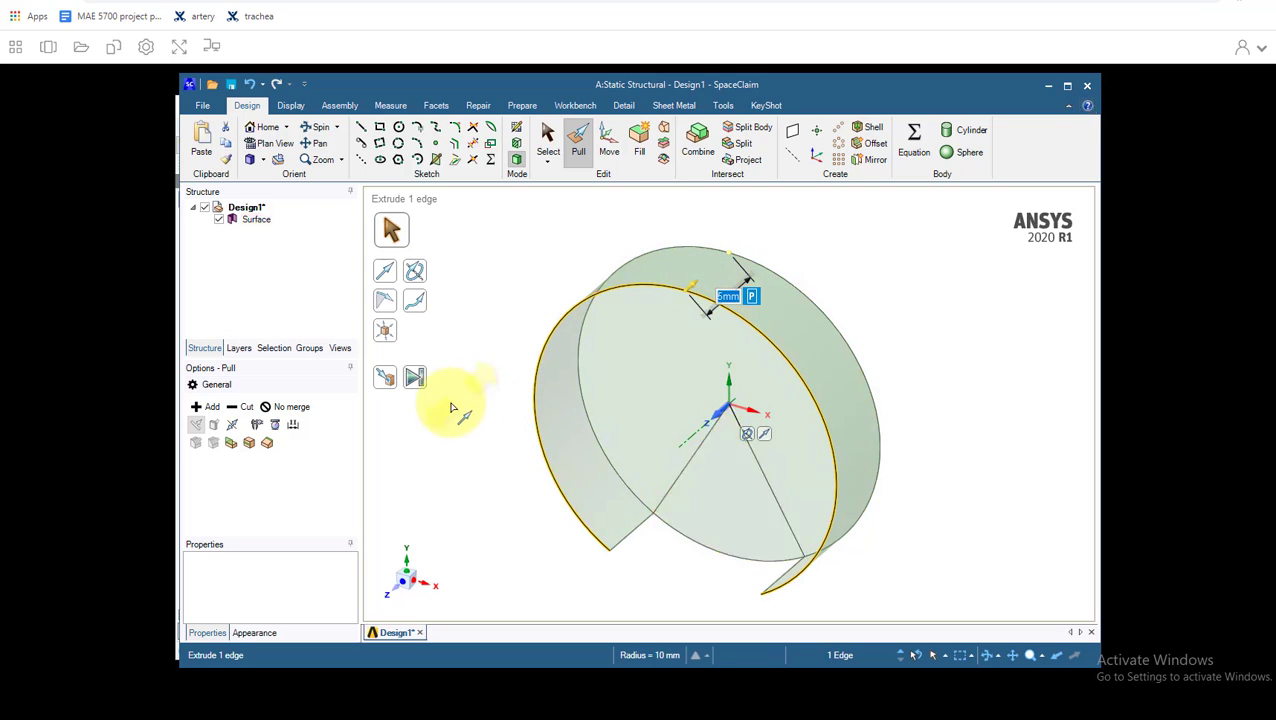
With No merge enabled, pull the lower edge 5 mm into a separate strip
left_click(289, 408)
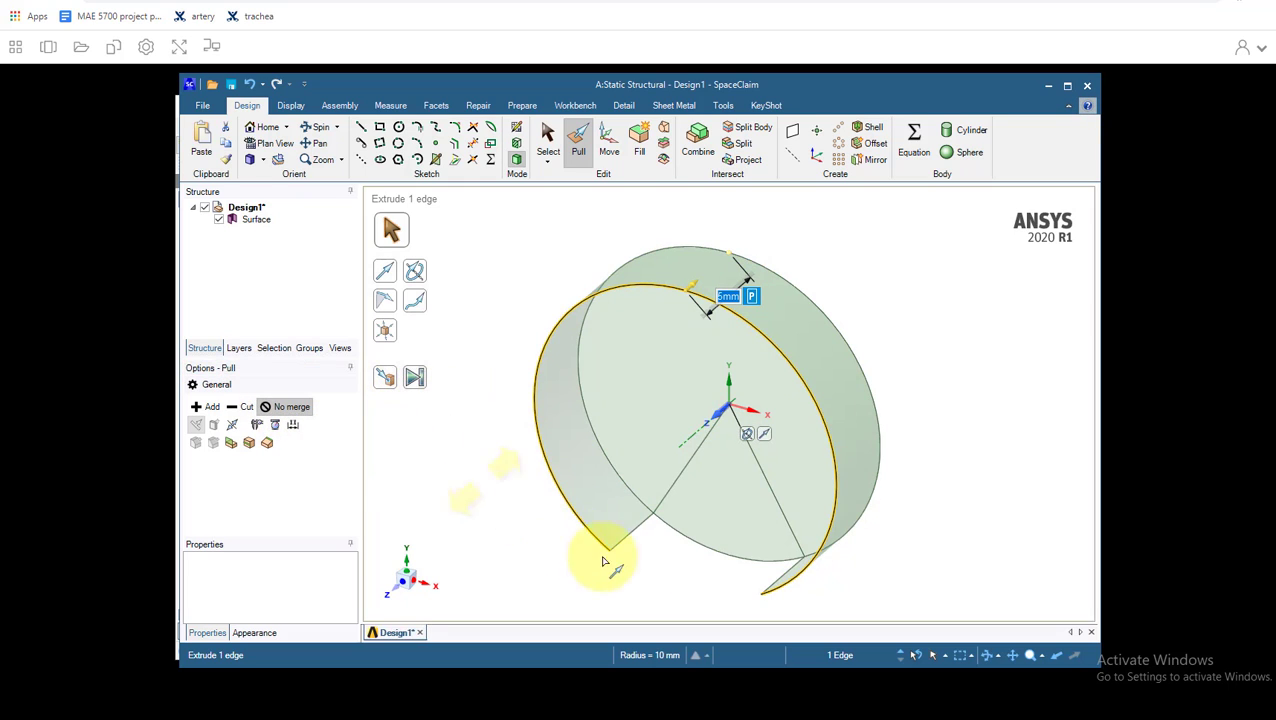
left_click(701, 549)
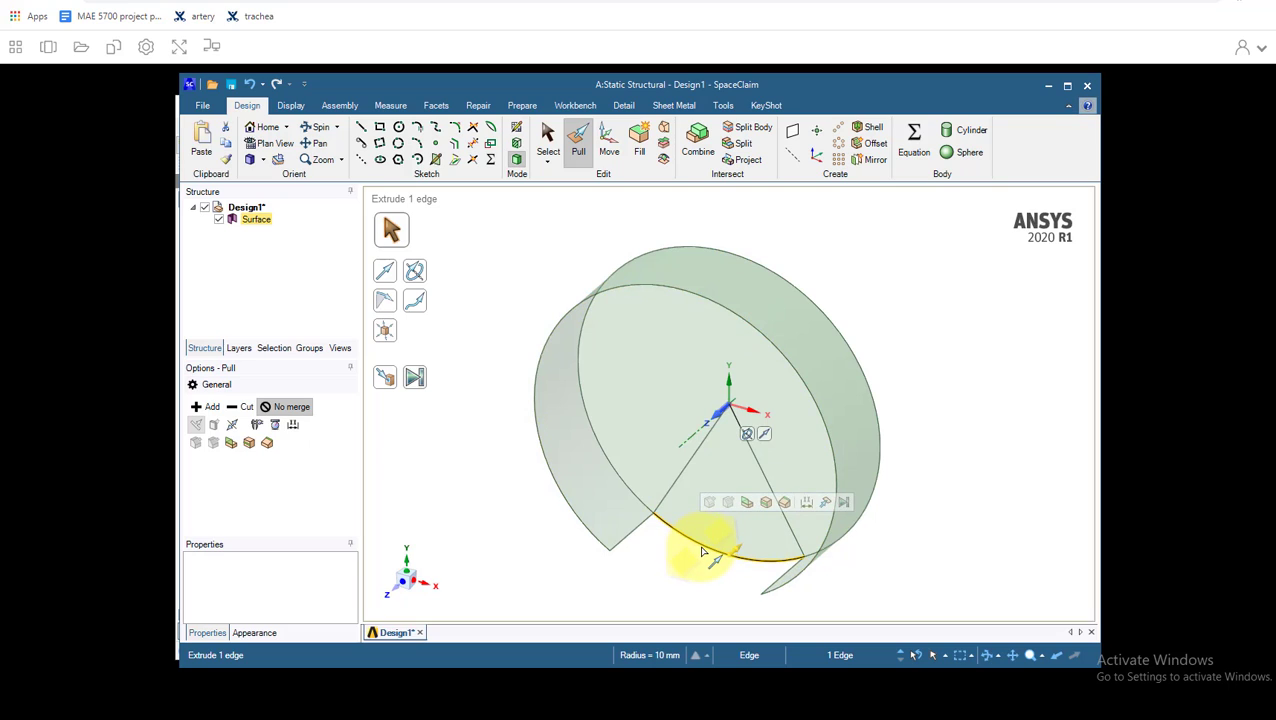
left_click_drag(701, 551, 693, 562)
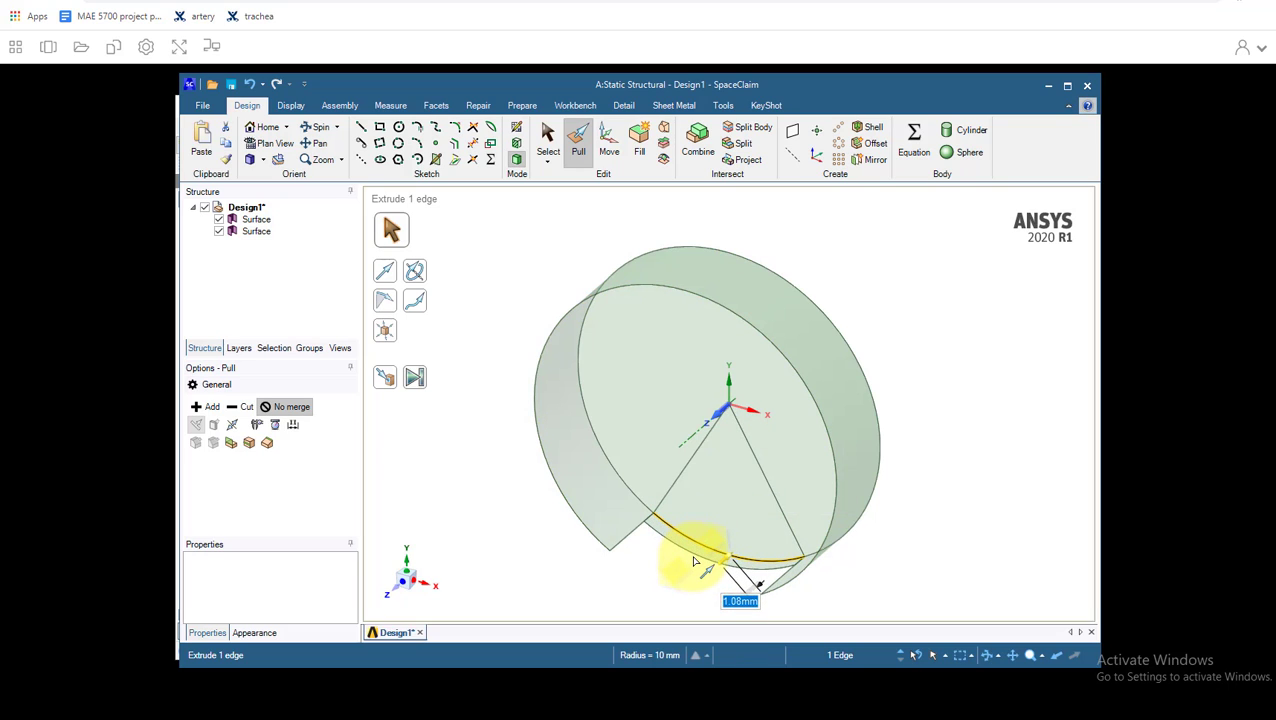
type("5")
key("Return")
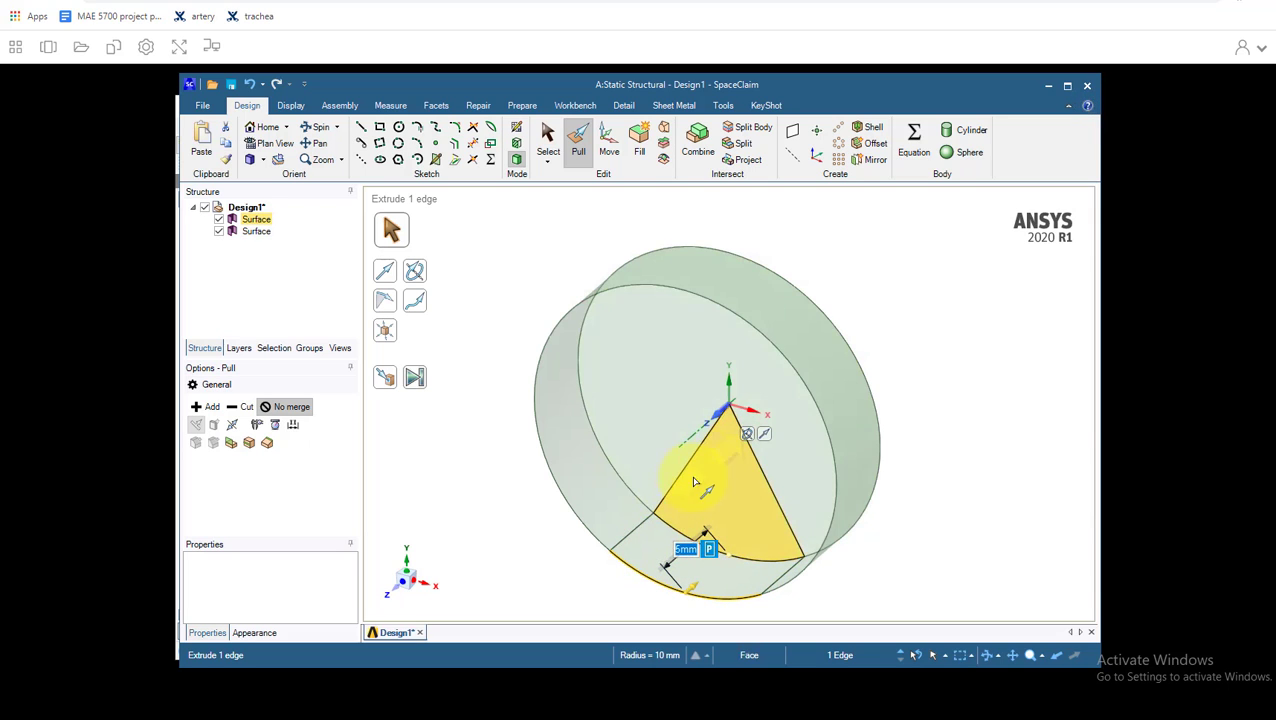
Delete the large disc face and the 60° wedge face, keeping only the cylindrical wall
left_click(549, 145)
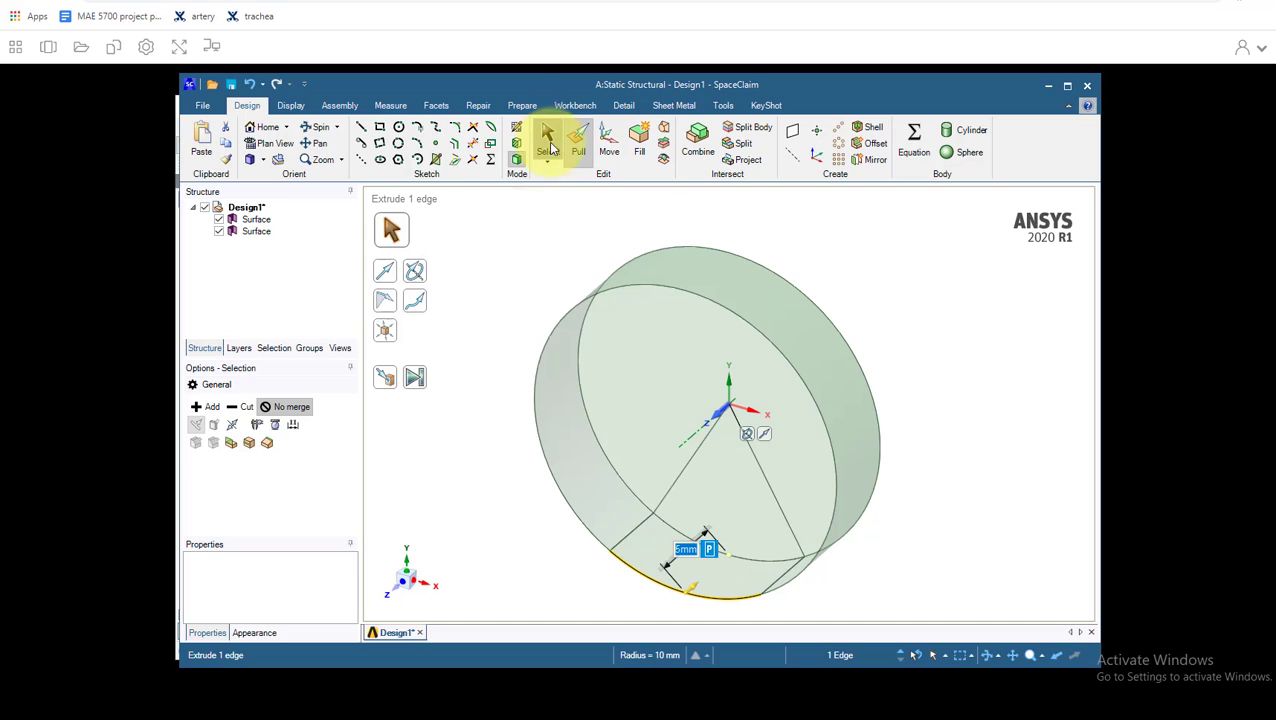
right_click(669, 434)
left_click(709, 438)
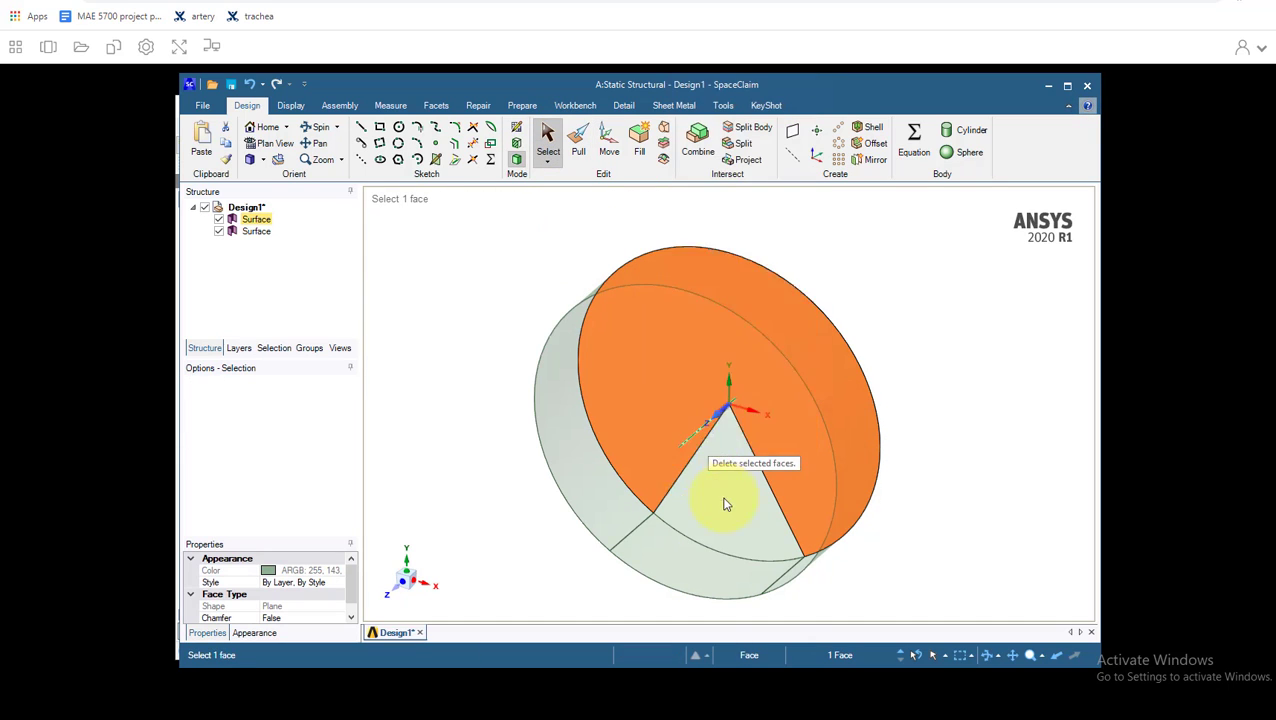
right_click(724, 480)
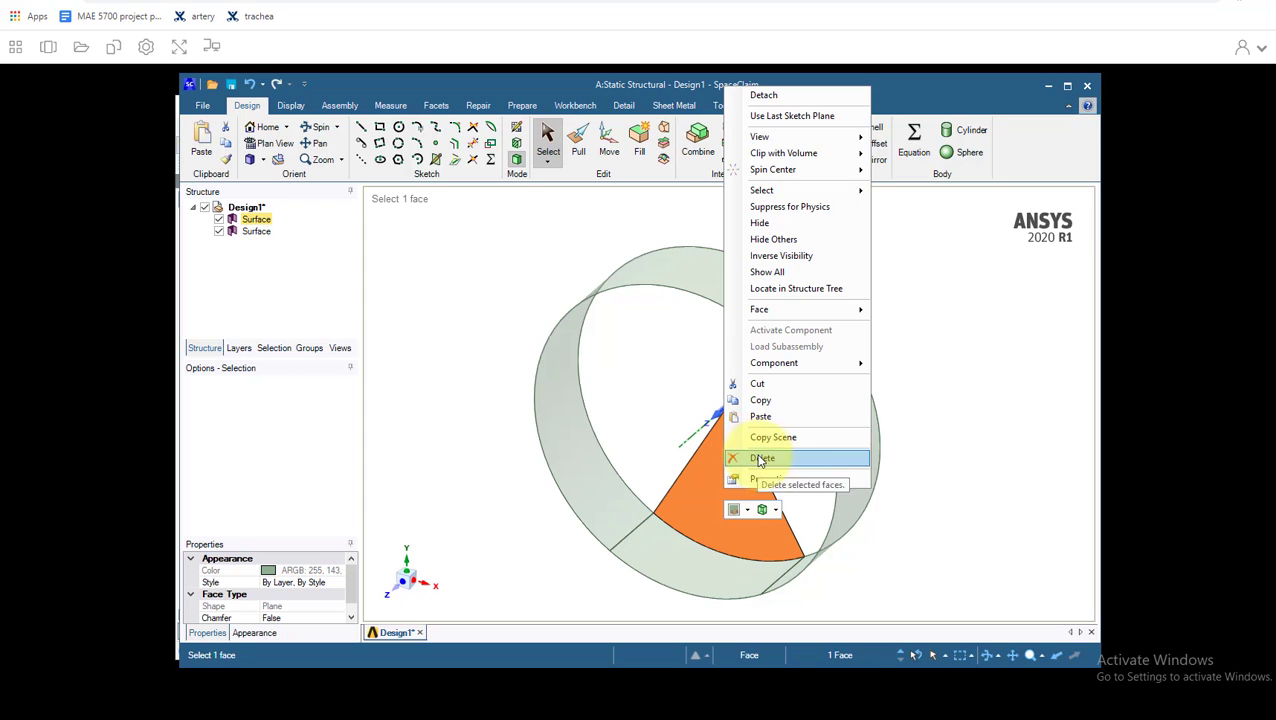
left_click(762, 458)
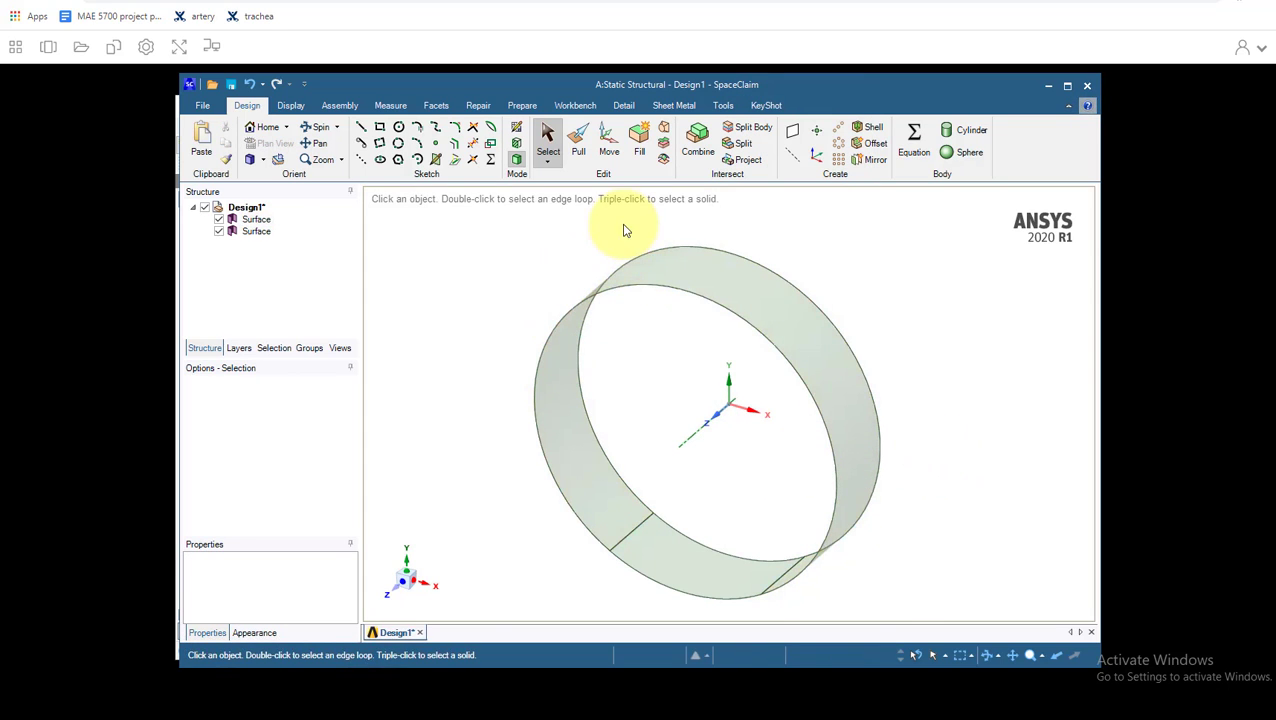
Pull both ring edges 10 mm along the central axis as an unmerged surface, then fit the view
left_click(579, 145)
left_click(647, 292)
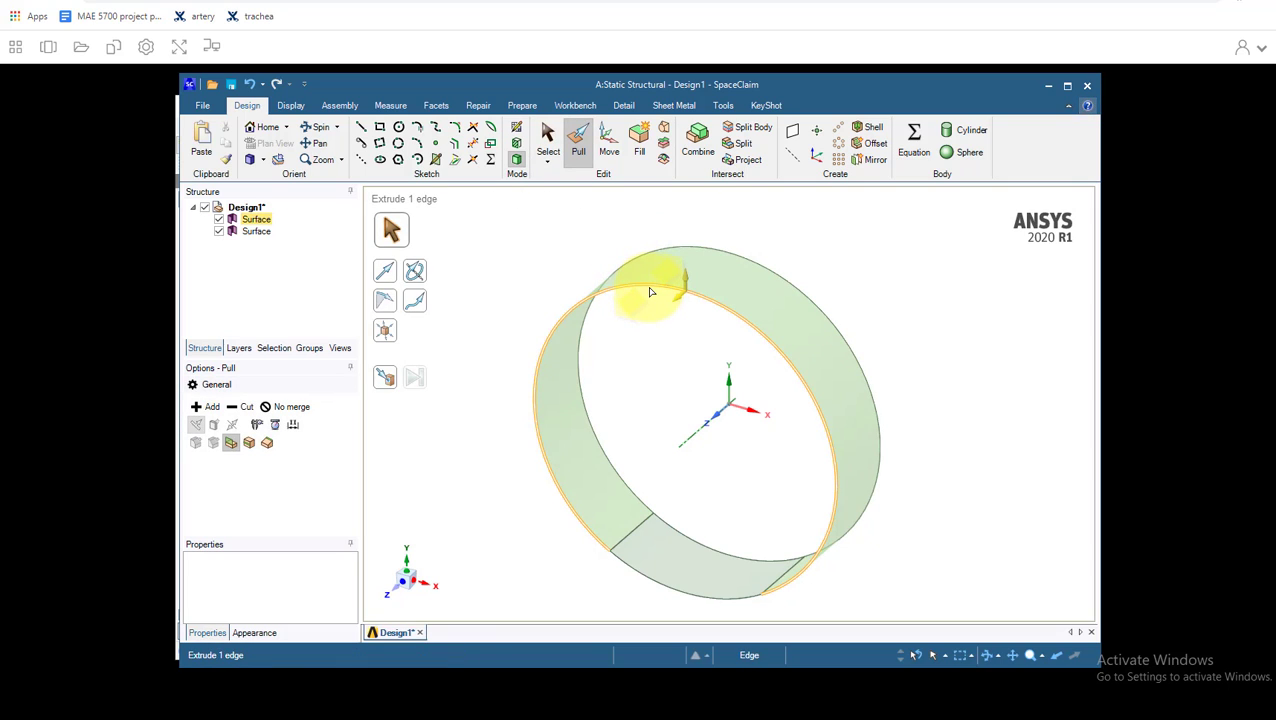
left_click(657, 585, "ctrl")
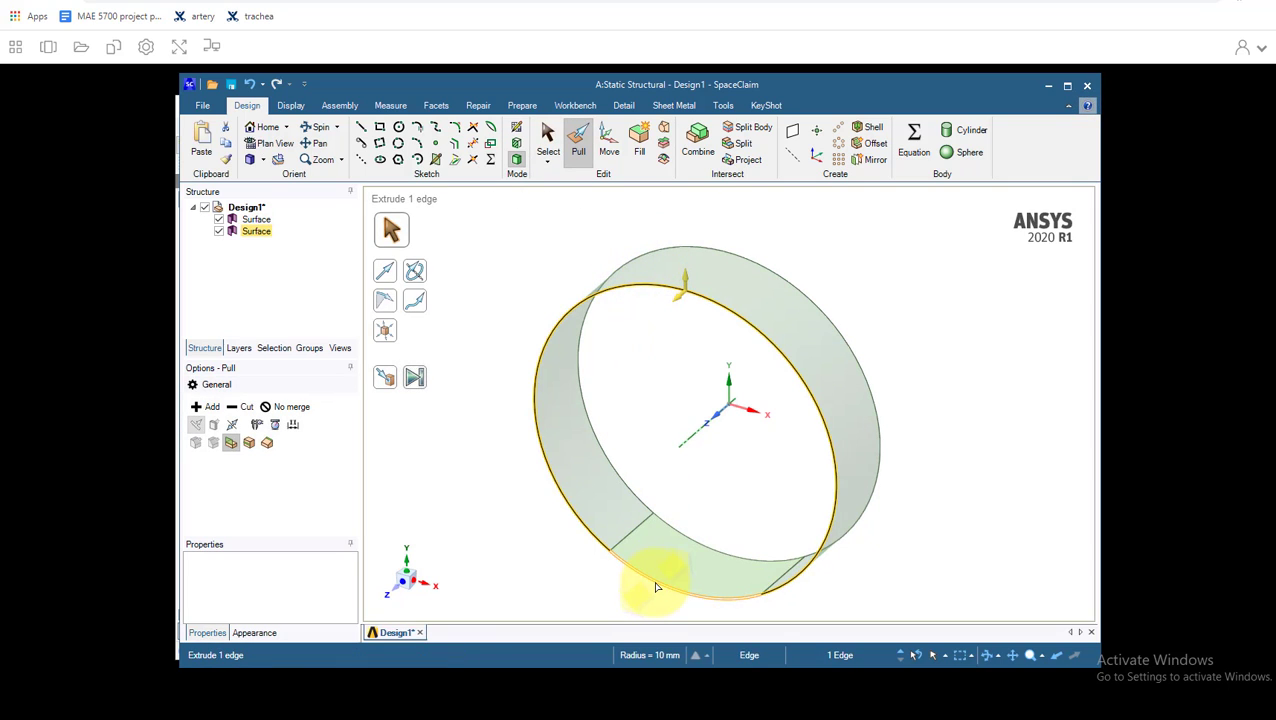
left_click(283, 406)
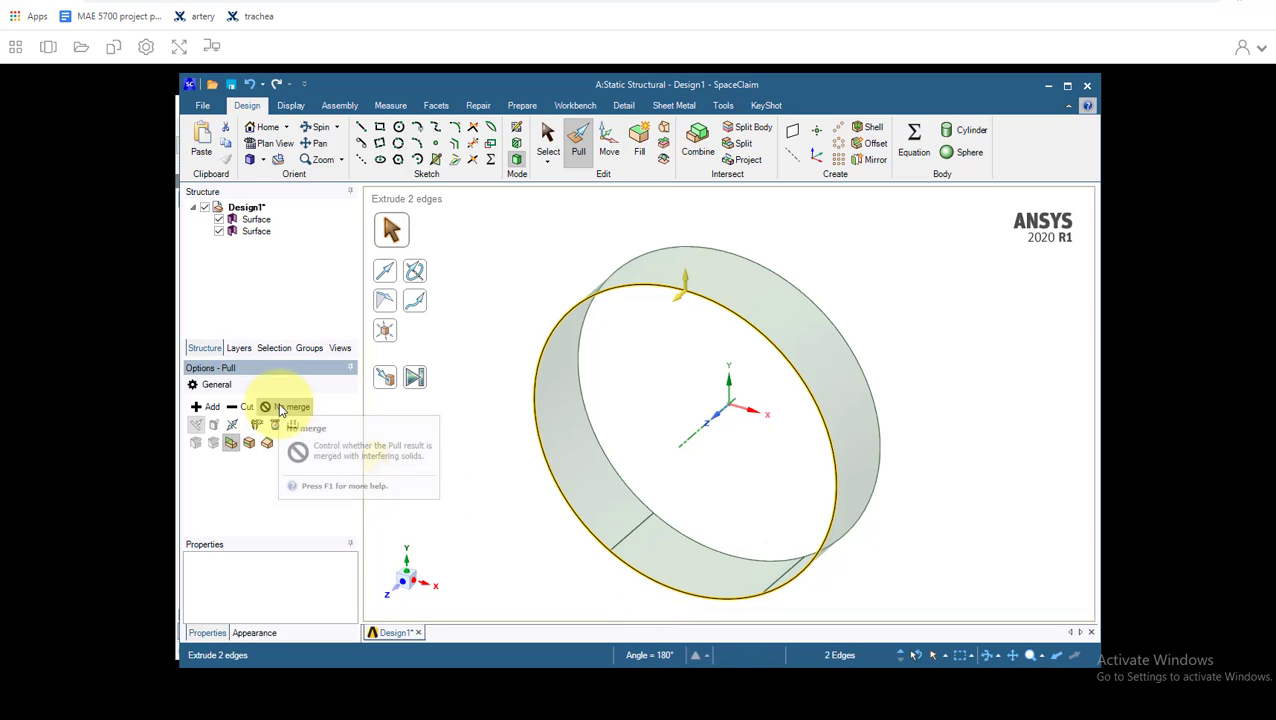
left_click(388, 275)
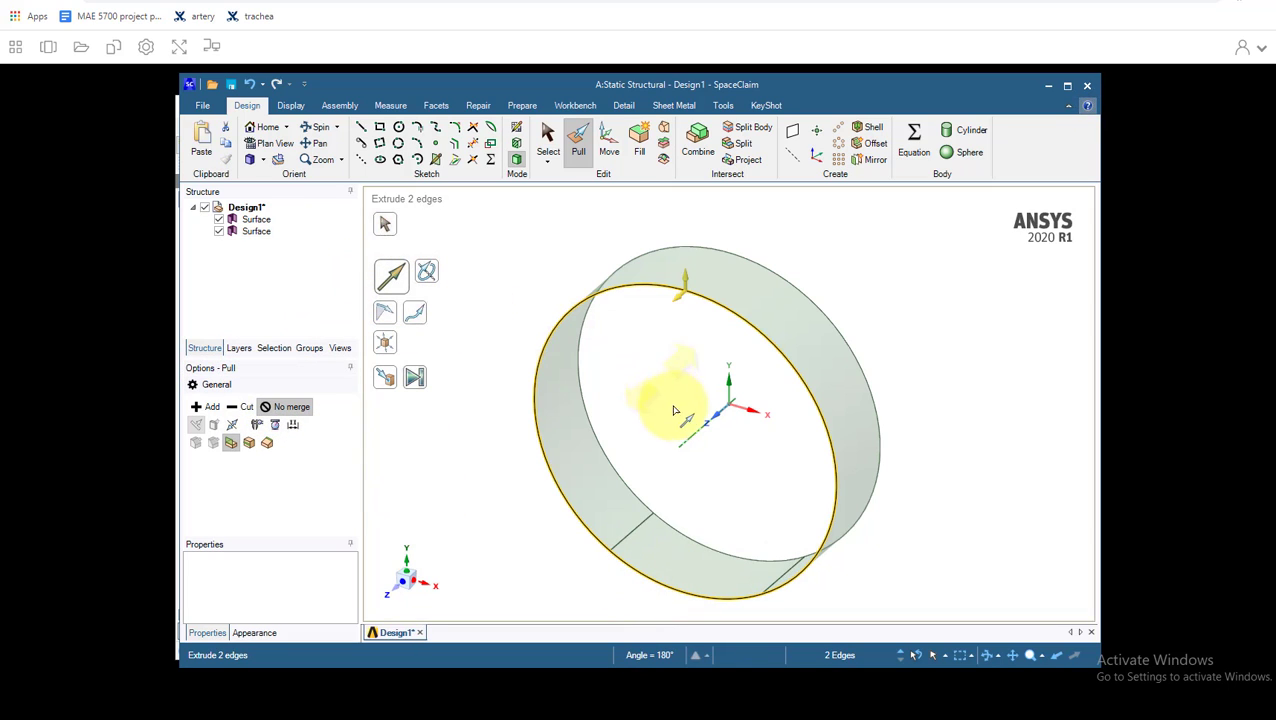
left_click(724, 418)
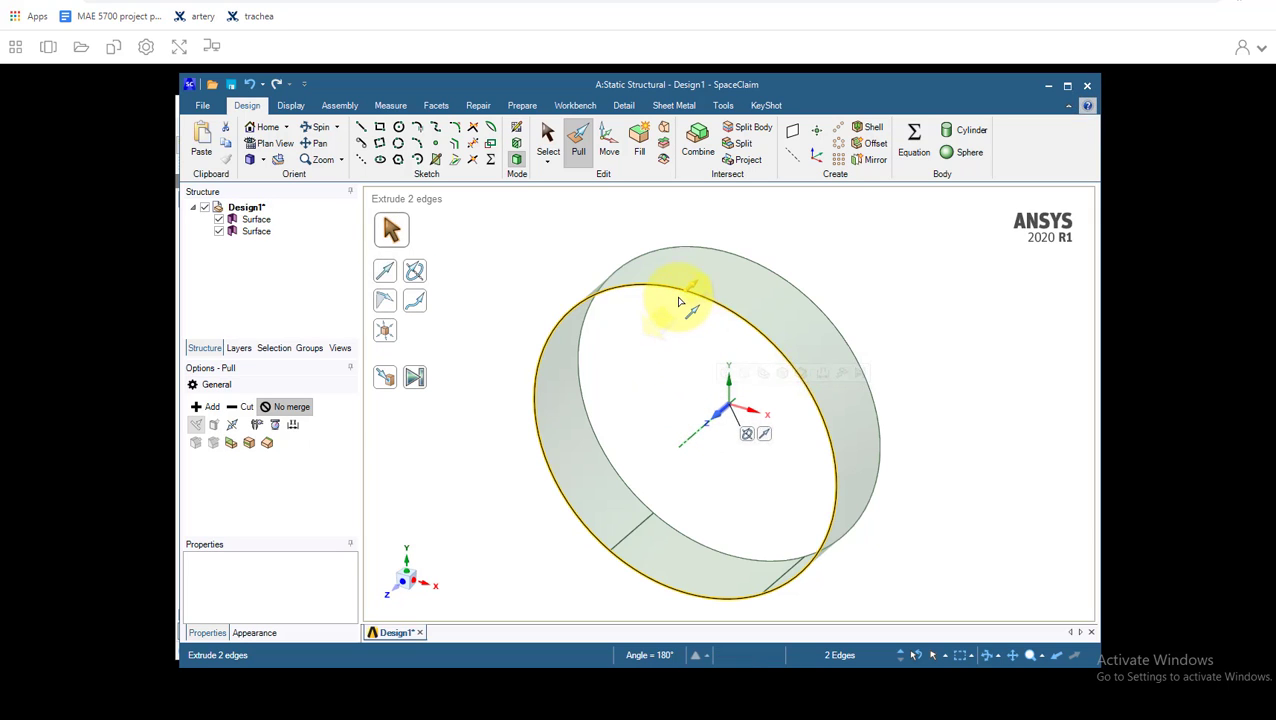
left_click_drag(681, 297, 655, 336)
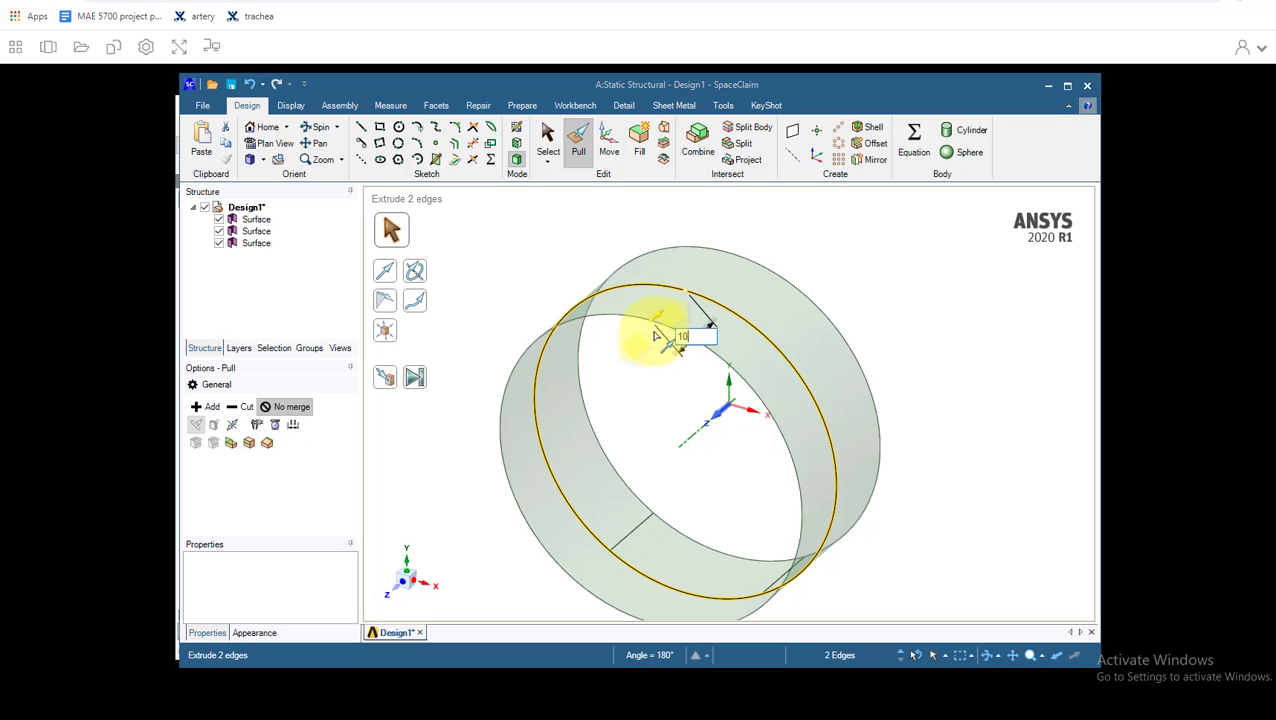
type("10")
key("Return")
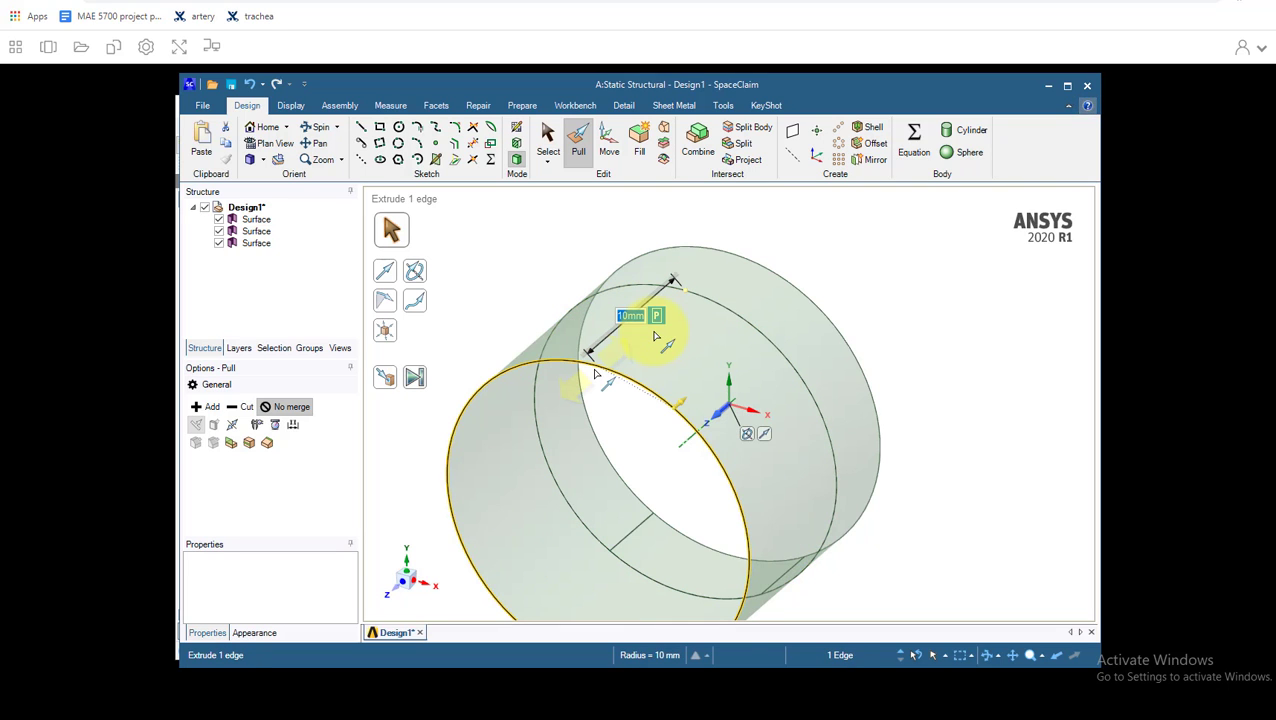
scroll(883, 421, "down", 3)
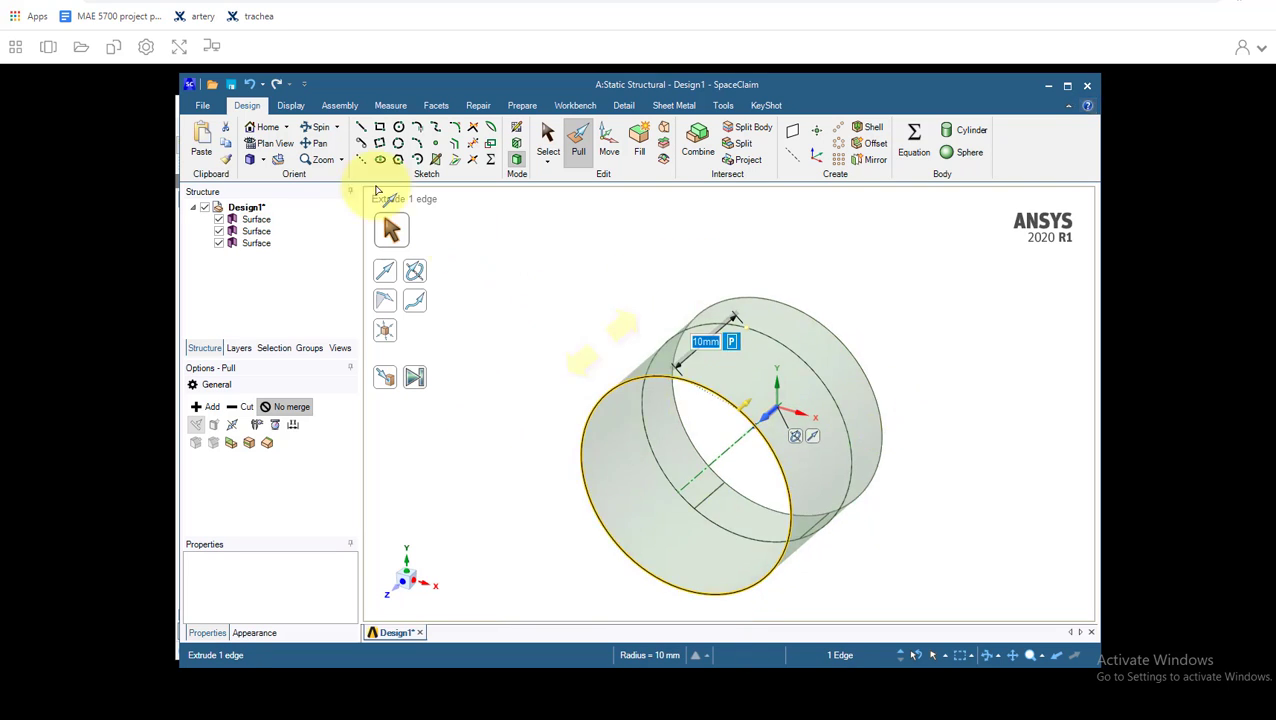
left_click(249, 160)
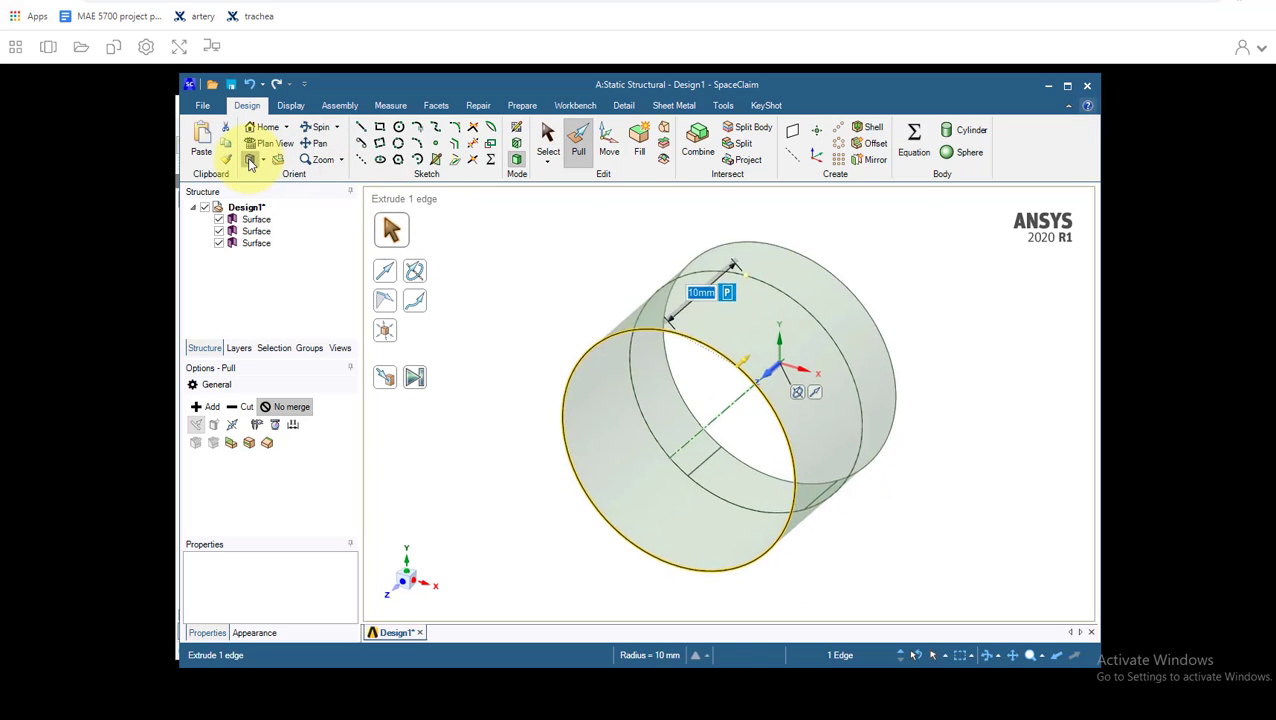
Rename the second surface body in the Structure tree to tissueA
left_click(547, 150)
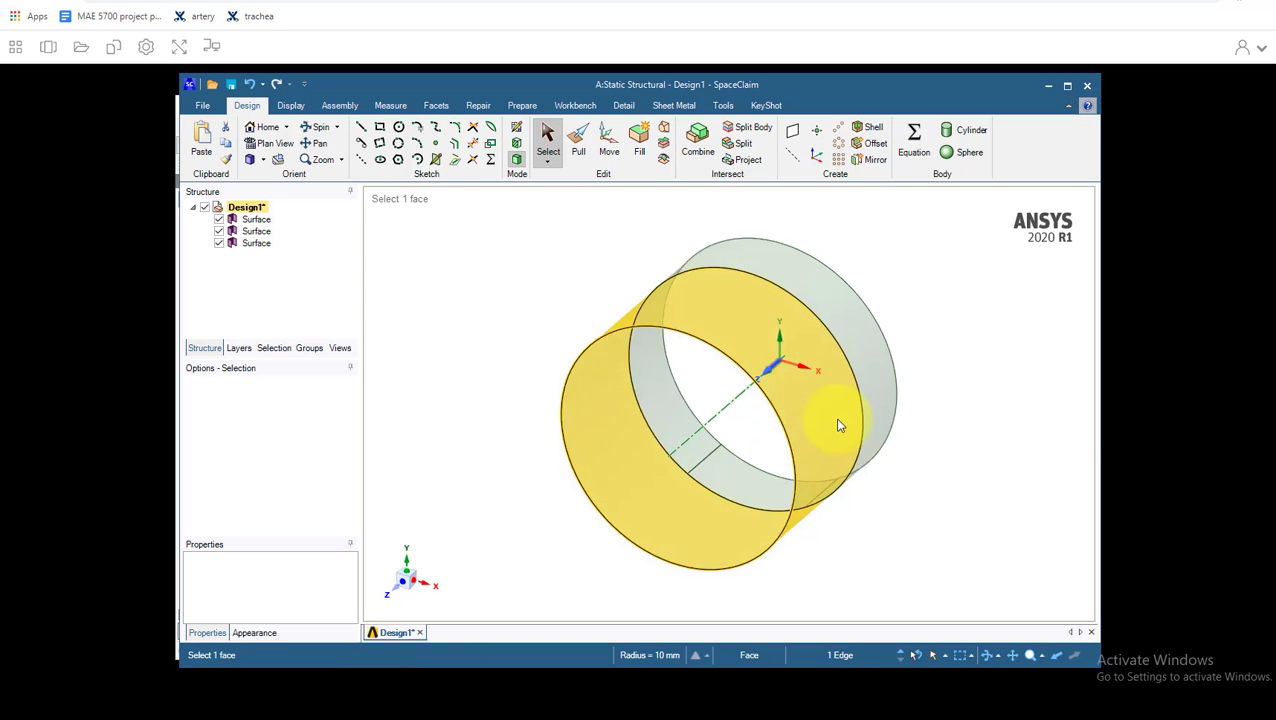
right_click(255, 221)
left_click(303, 294)
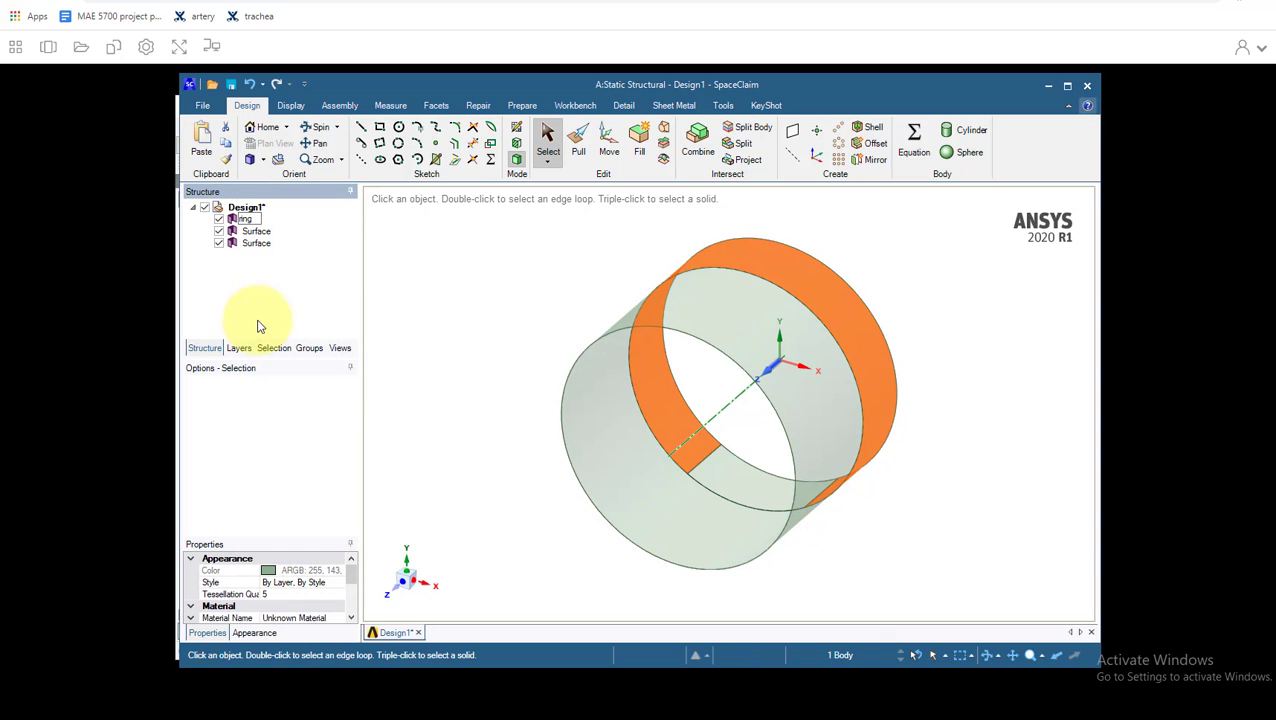
left_click(258, 231)
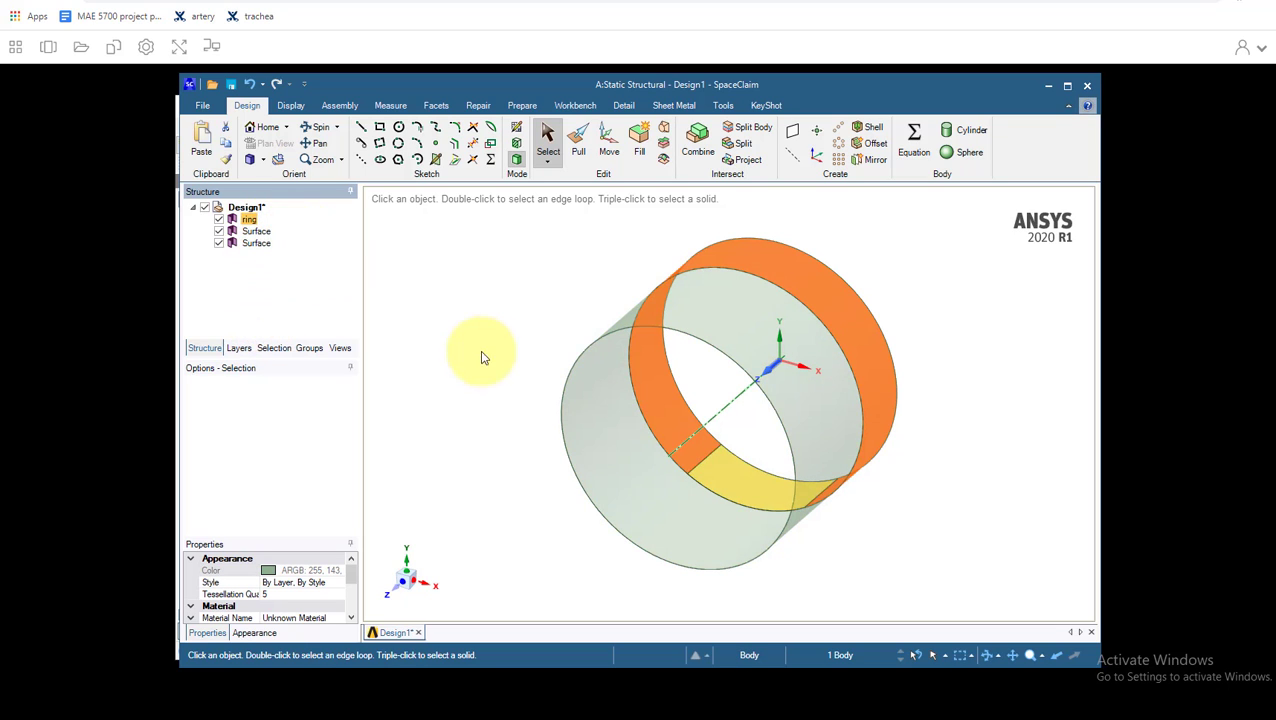
left_click(266, 232)
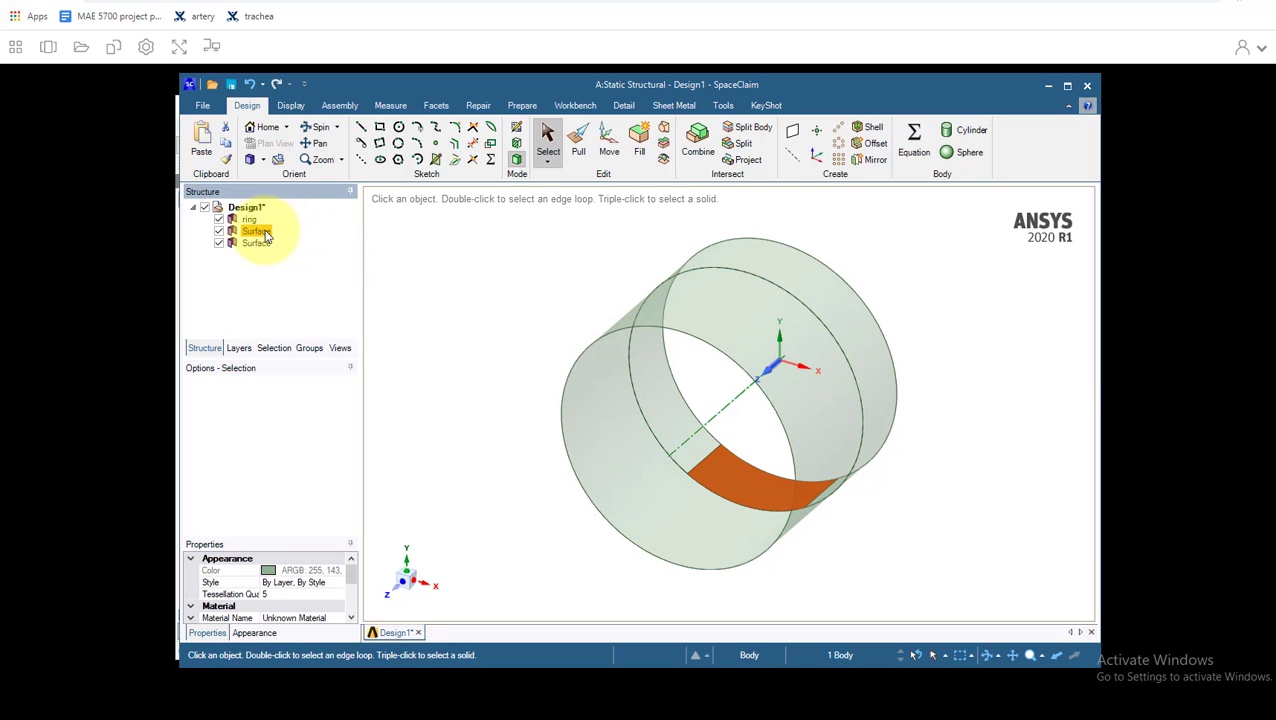
right_click(266, 232)
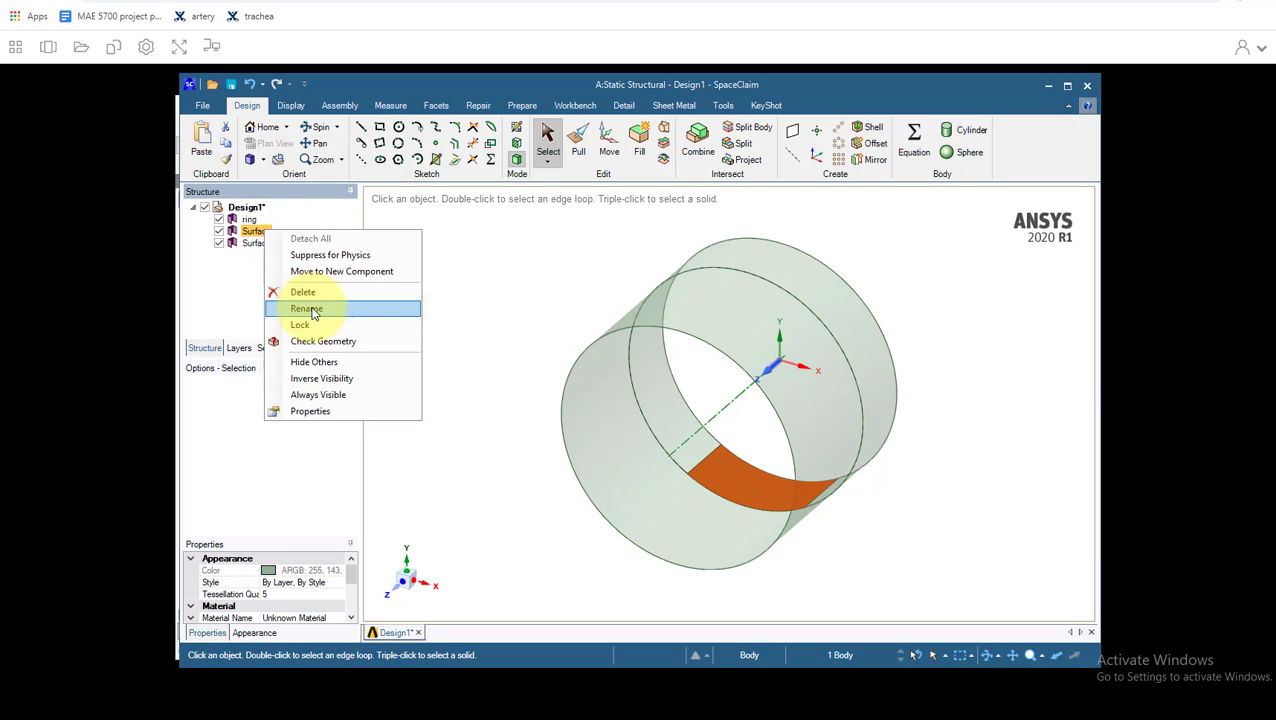
left_click(318, 307)
type("tissueA")
key("Return")
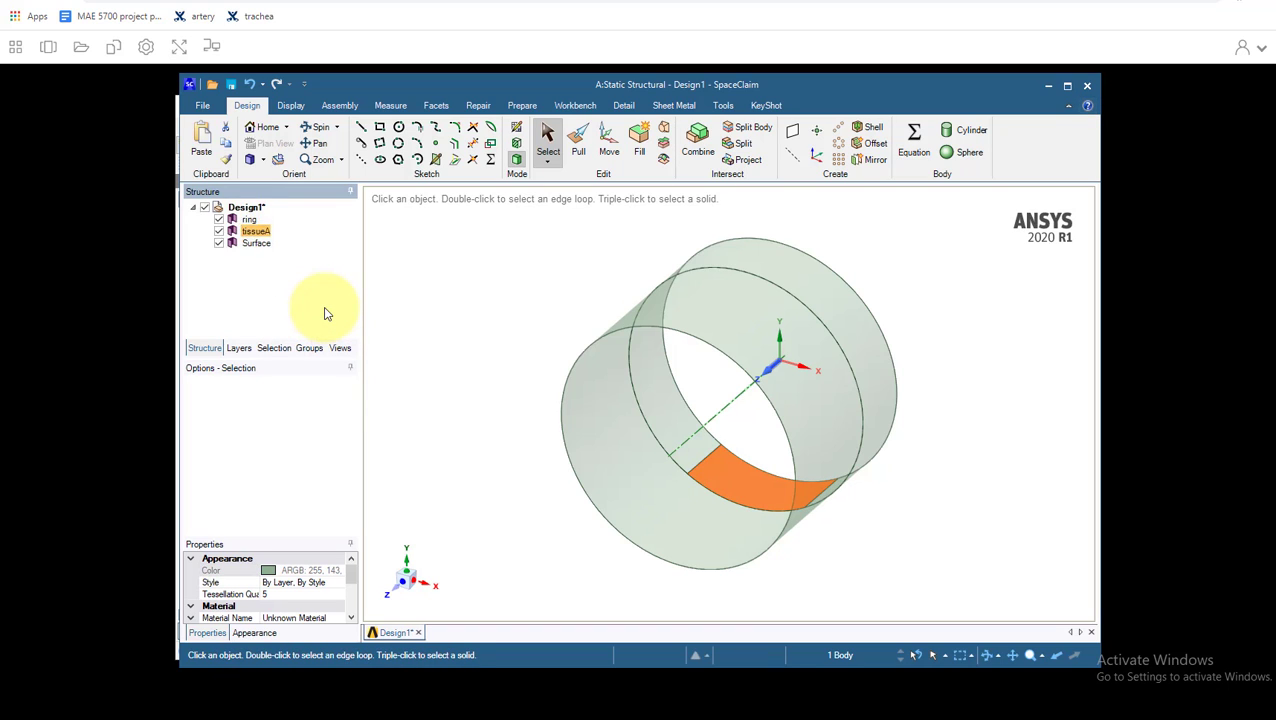
Rename the outer cylinder surface body to tissueB
left_click(710, 557)
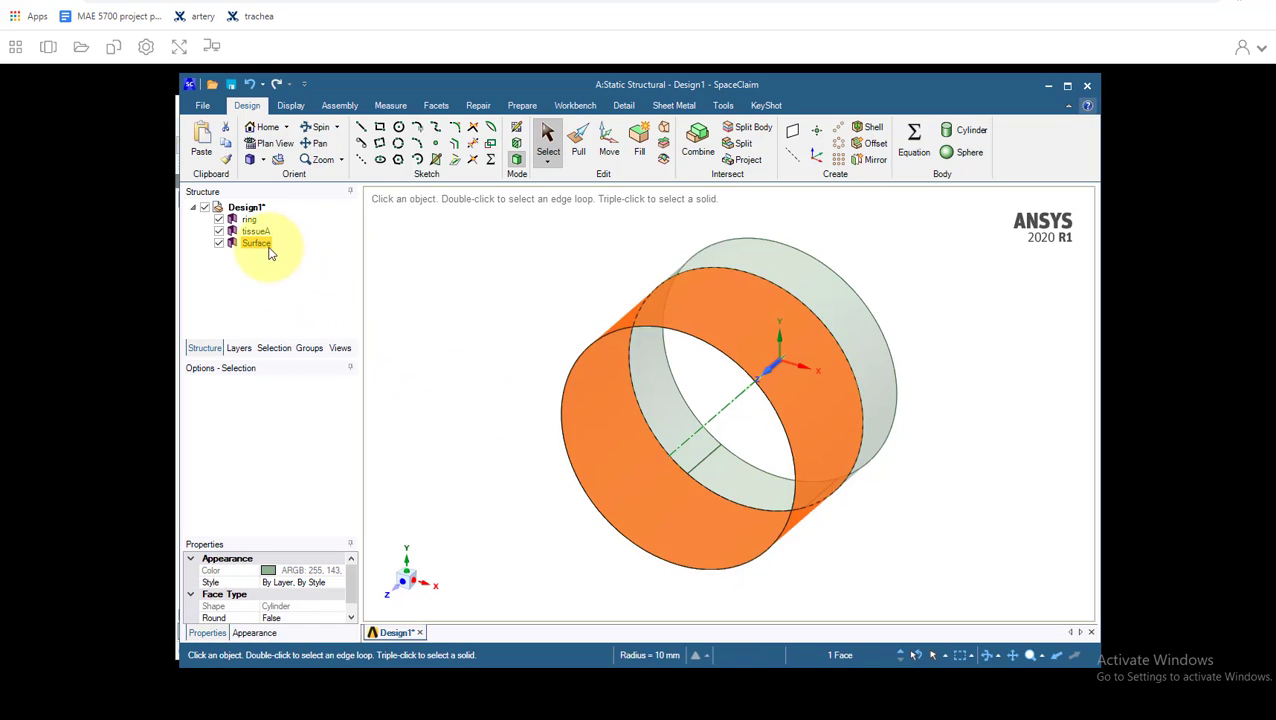
right_click(256, 243)
left_click(340, 327)
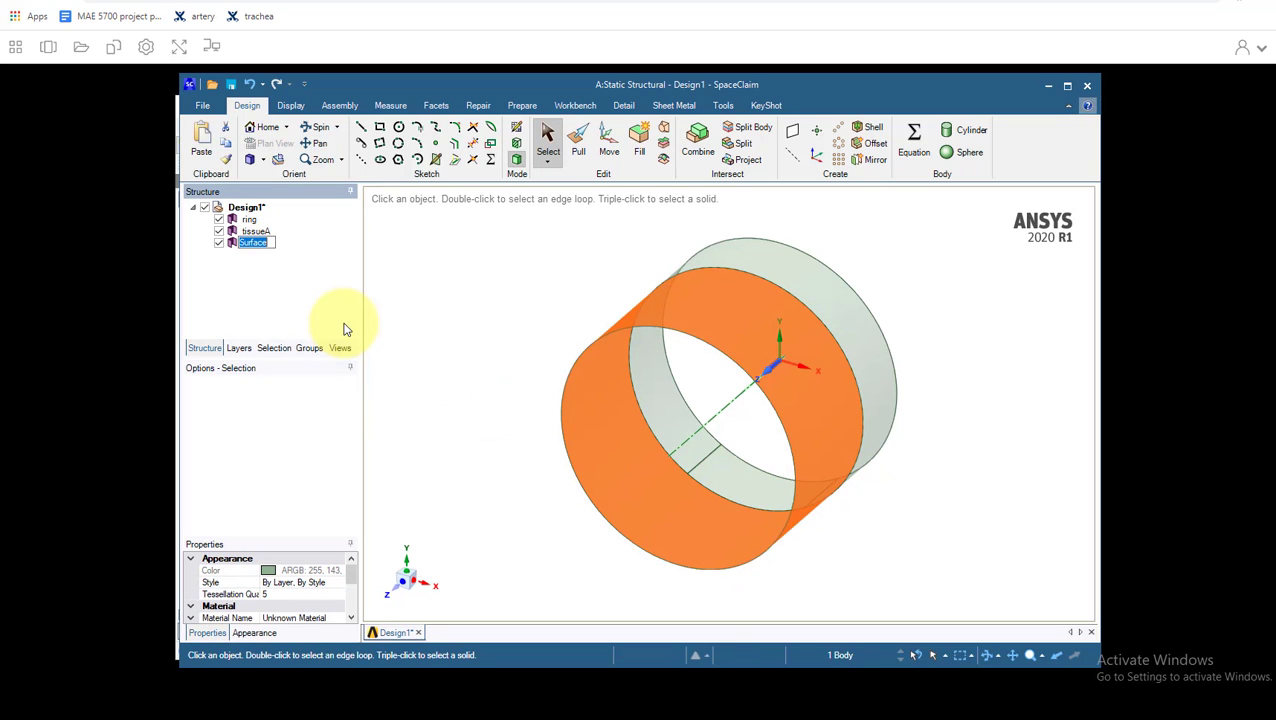
type("tissueB")
key("Return")
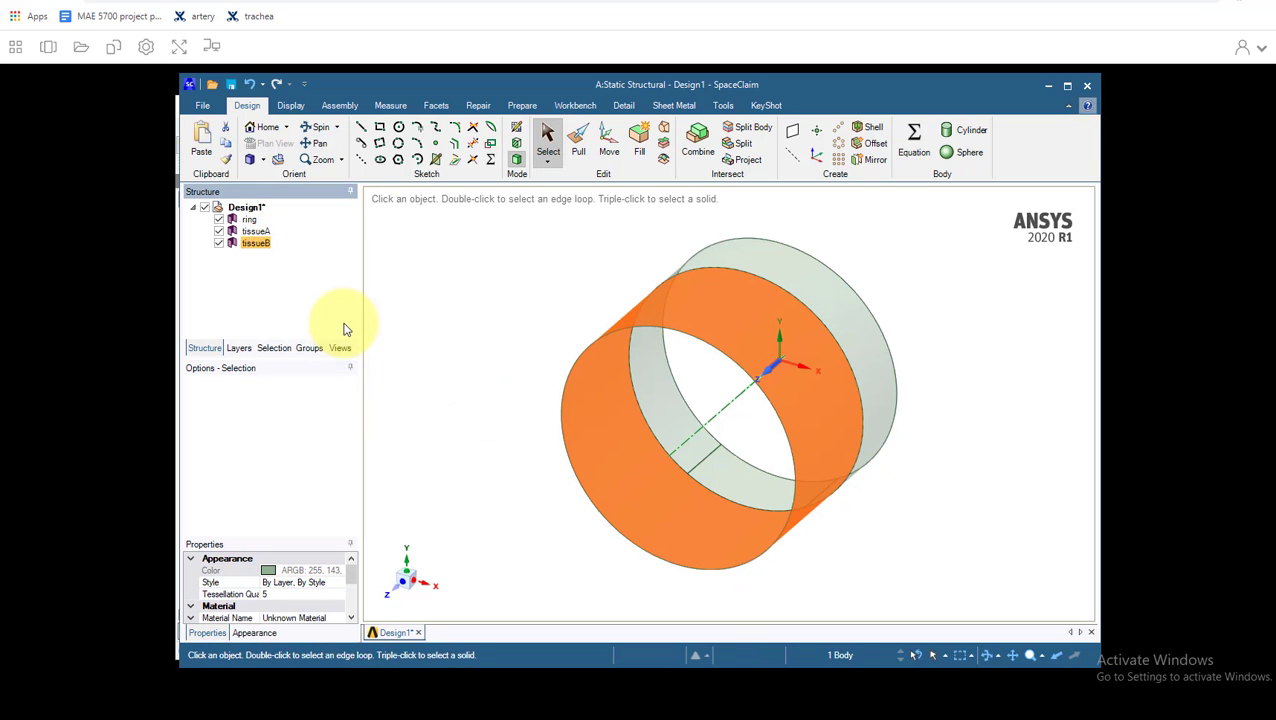
left_click(547, 307)
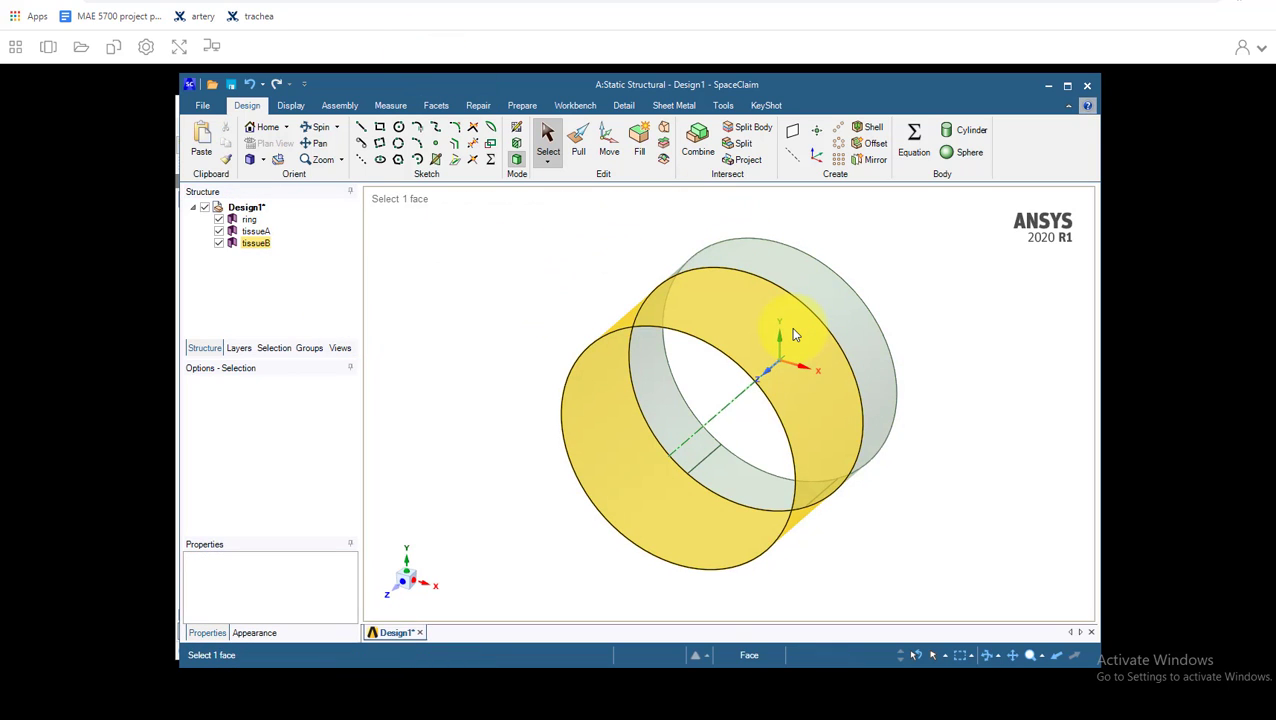
Select the ring, tissueA and tissueB for a linear pattern along the tube axis
scroll(840, 355, "down", 2)
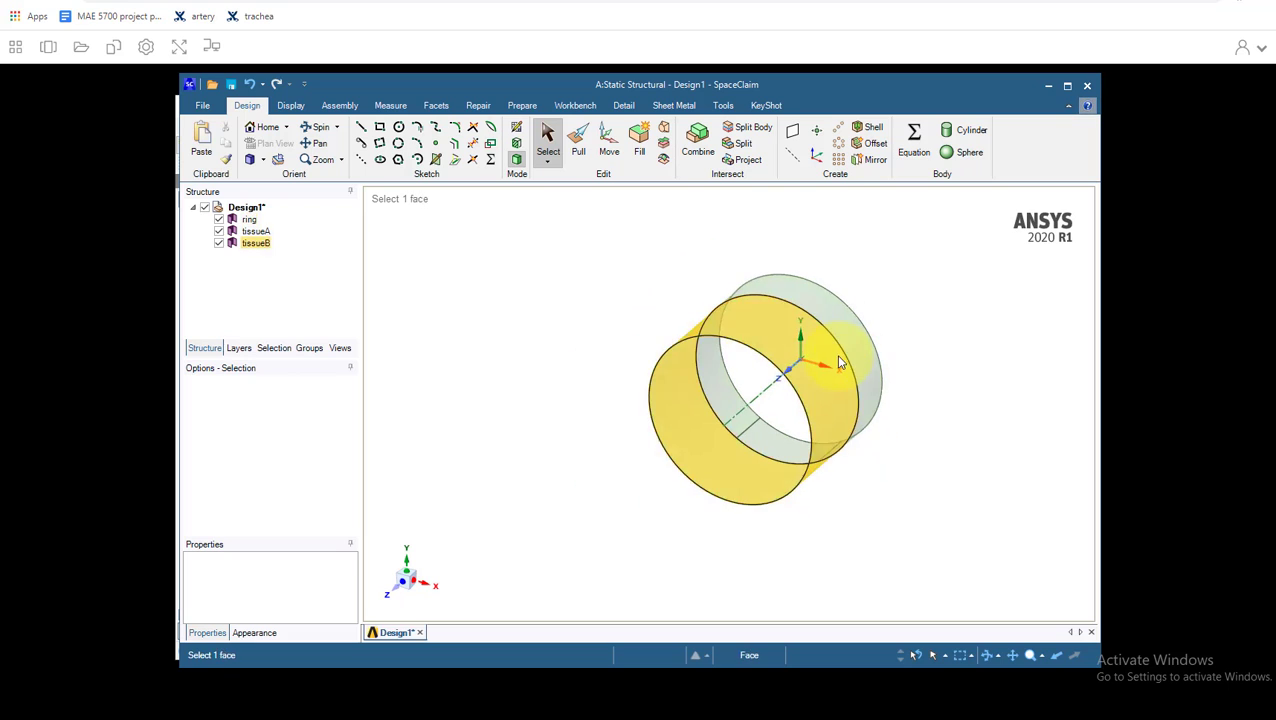
left_click(838, 132)
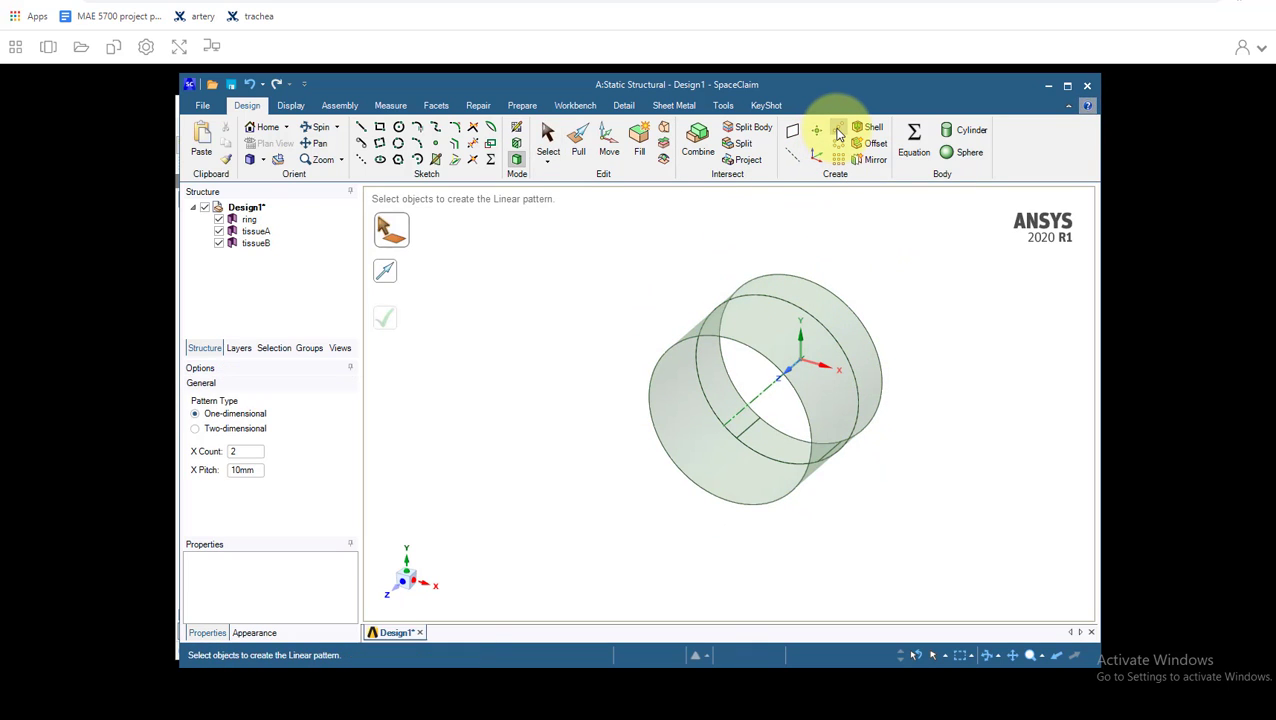
left_click(721, 480)
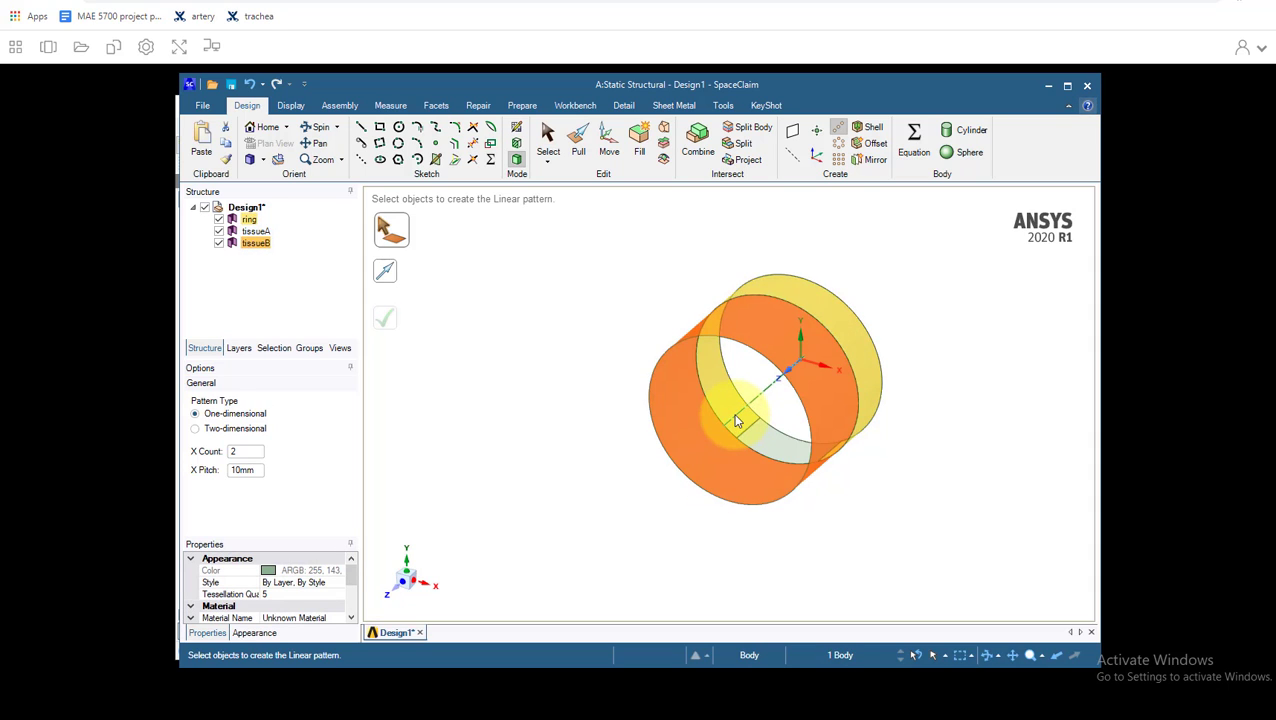
left_click(745, 425, "ctrl")
left_click(779, 446, "ctrl")
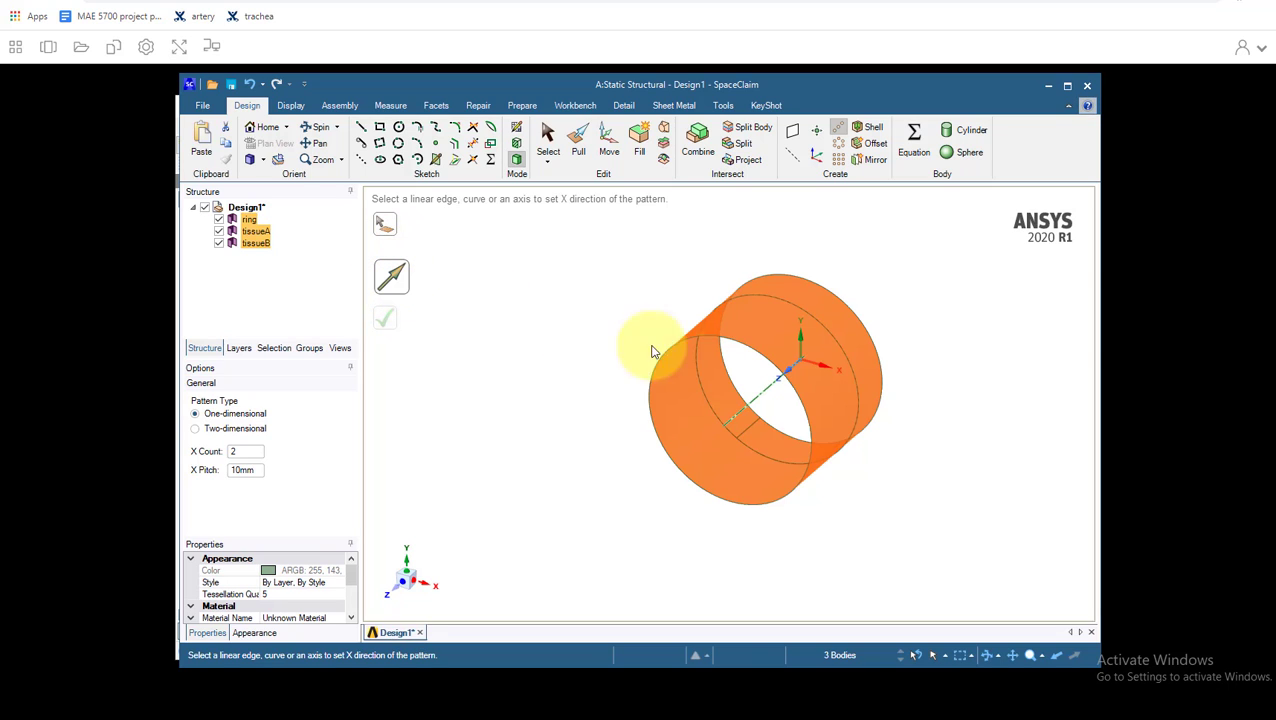
left_click(786, 378)
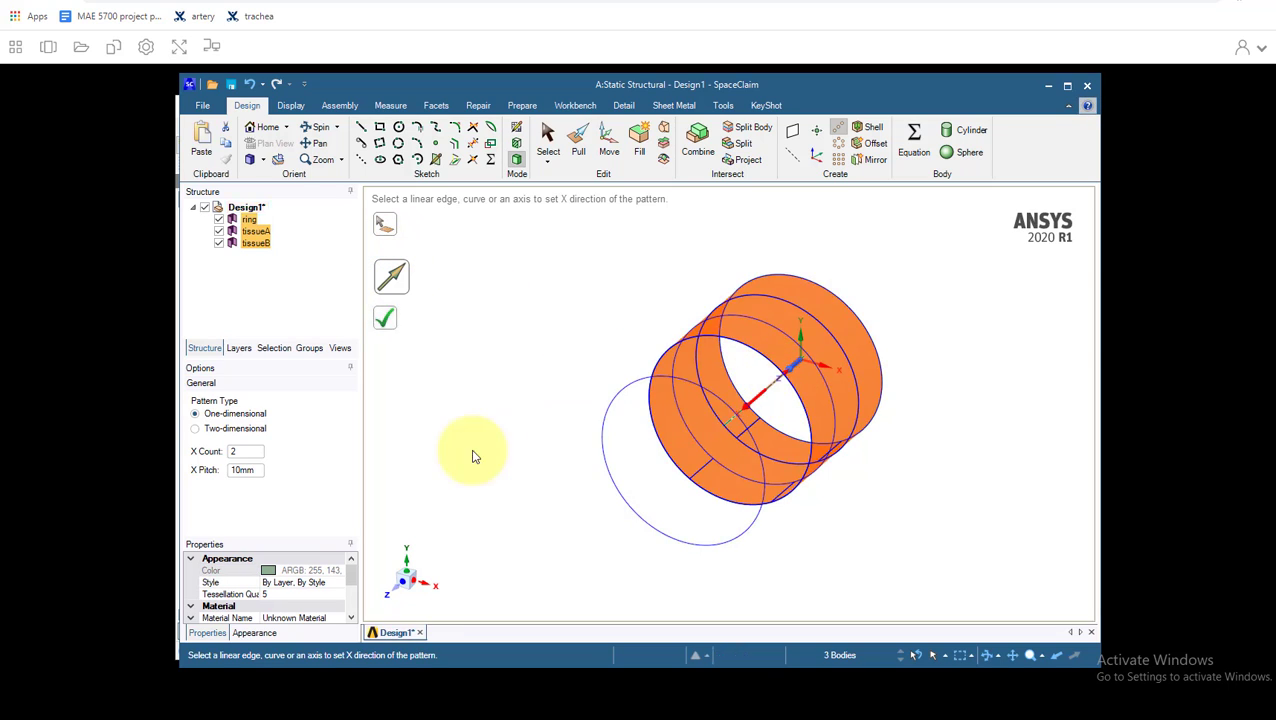
Set the pattern to 7 copies at 15 mm pitch and complete it
left_click_drag(245, 451, 185, 460)
type("7")
left_click(240, 470)
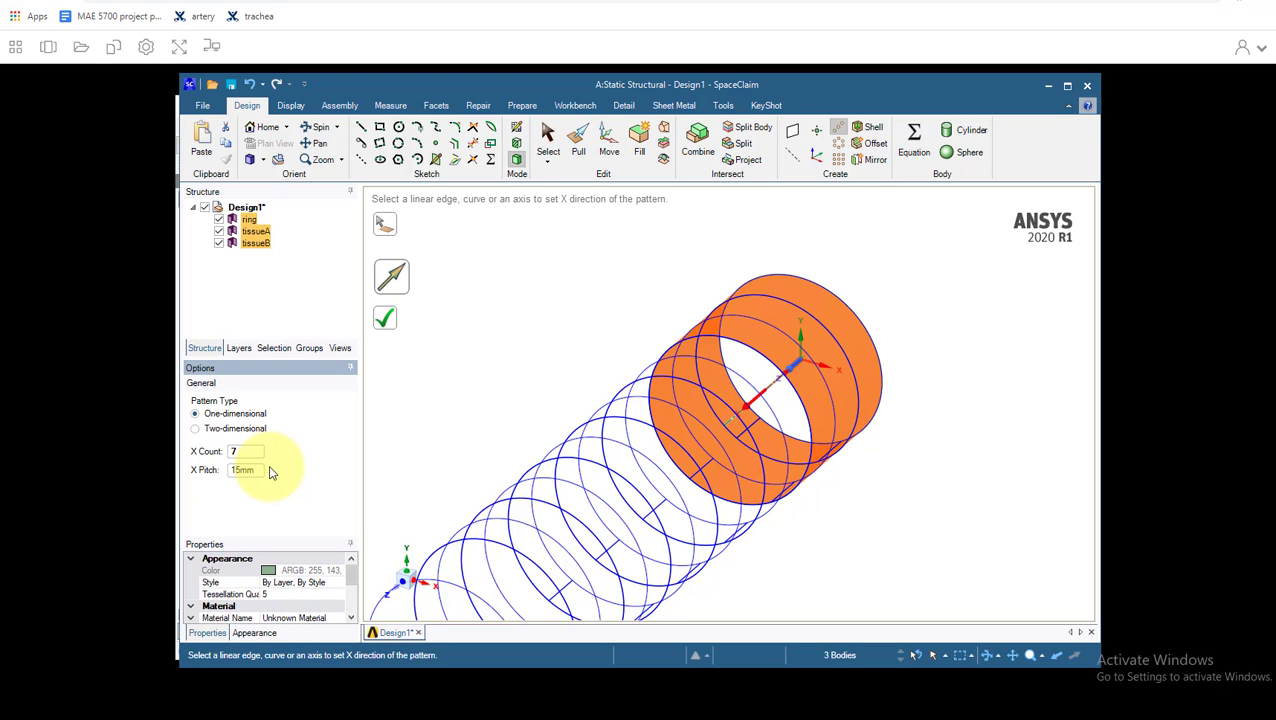
key("Return")
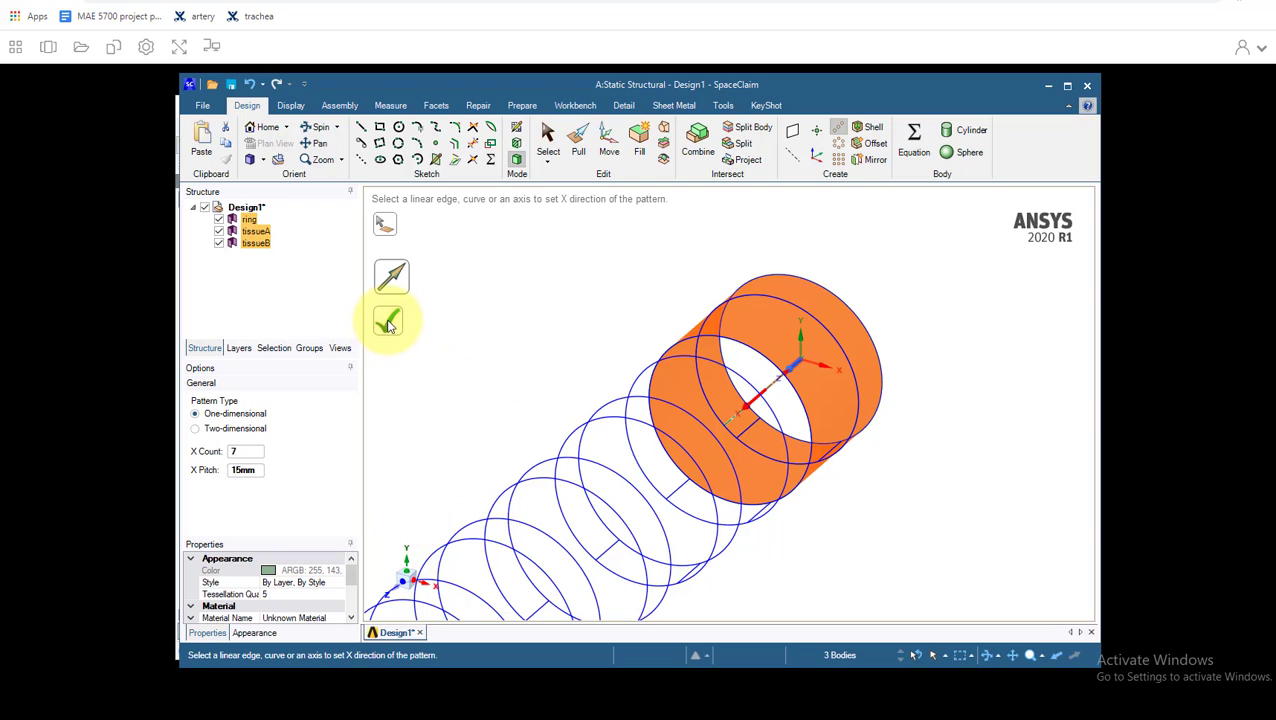
left_click(387, 324)
scroll(800, 392, "down", 5)
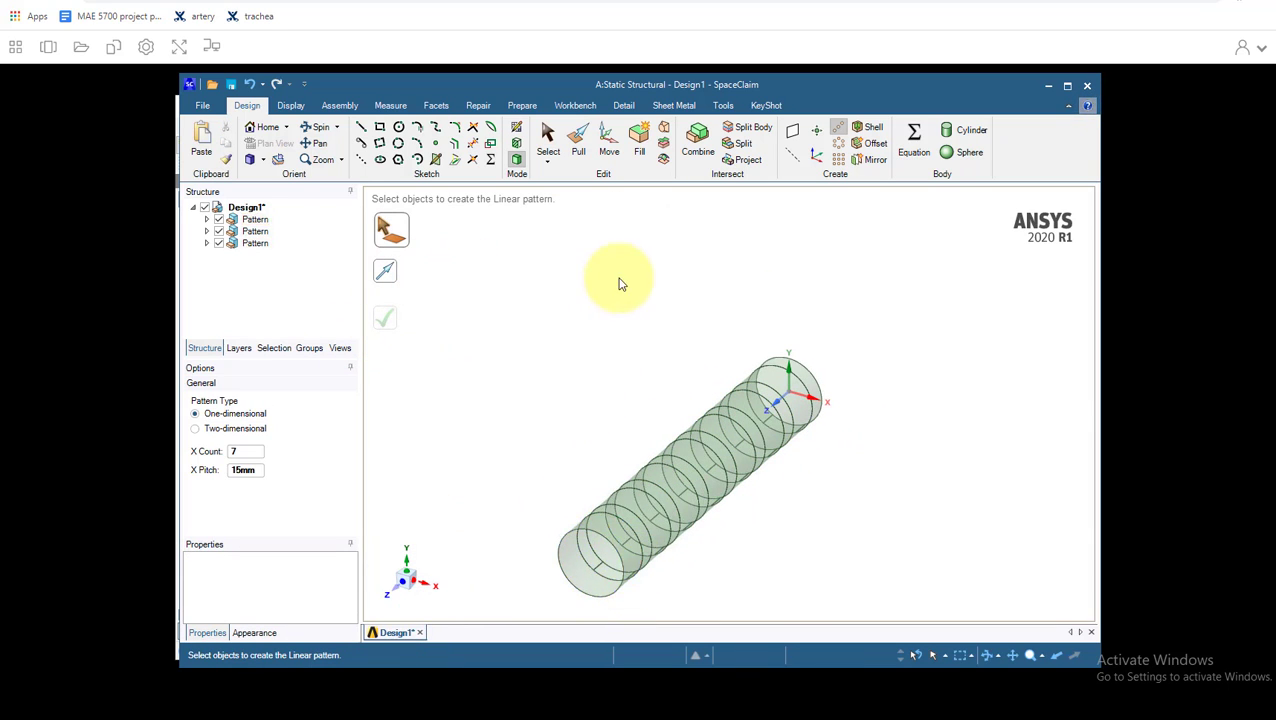
In trimetric view, box-select all 21 patterned bodies and make them independent
left_click(249, 160)
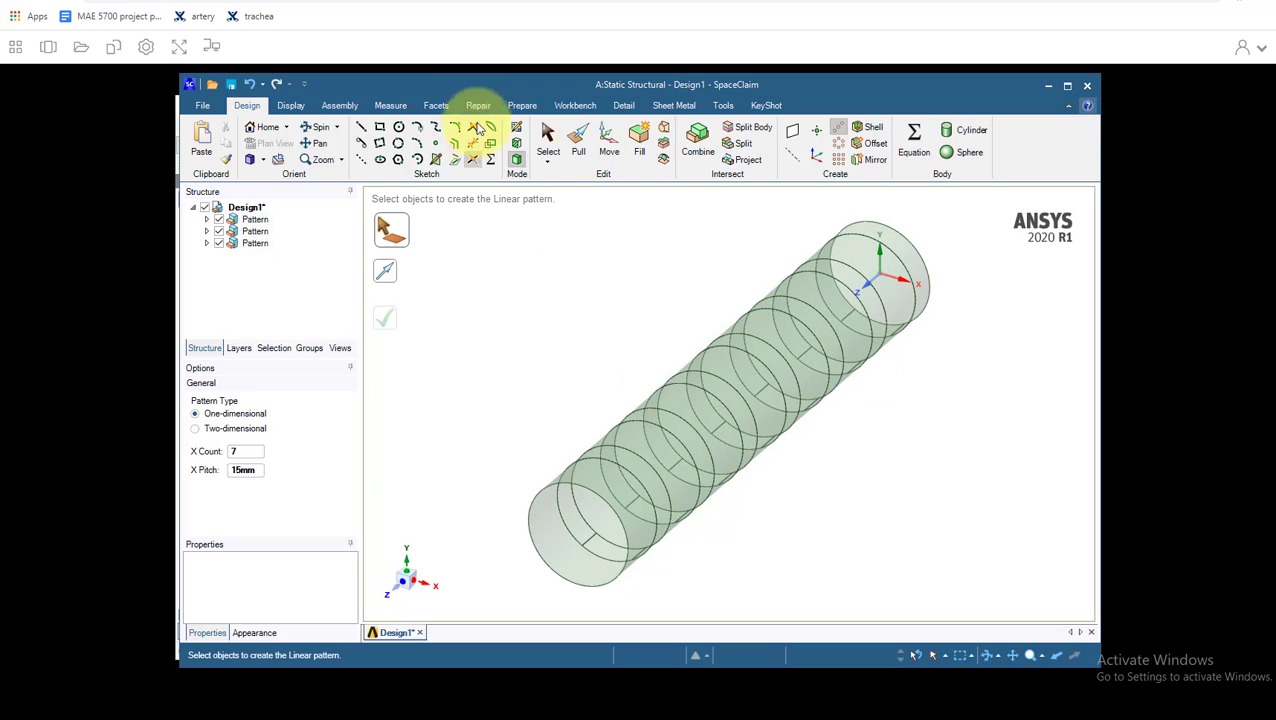
left_click(618, 515)
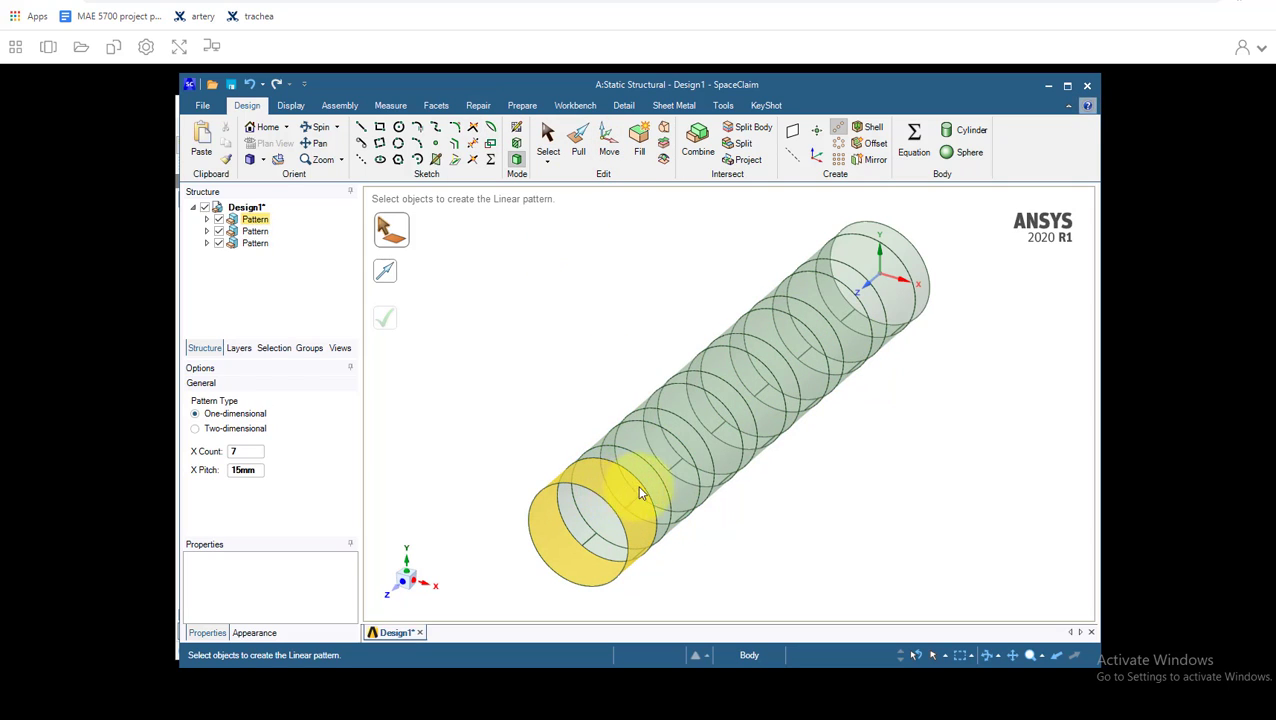
left_click(552, 164)
left_click(578, 181)
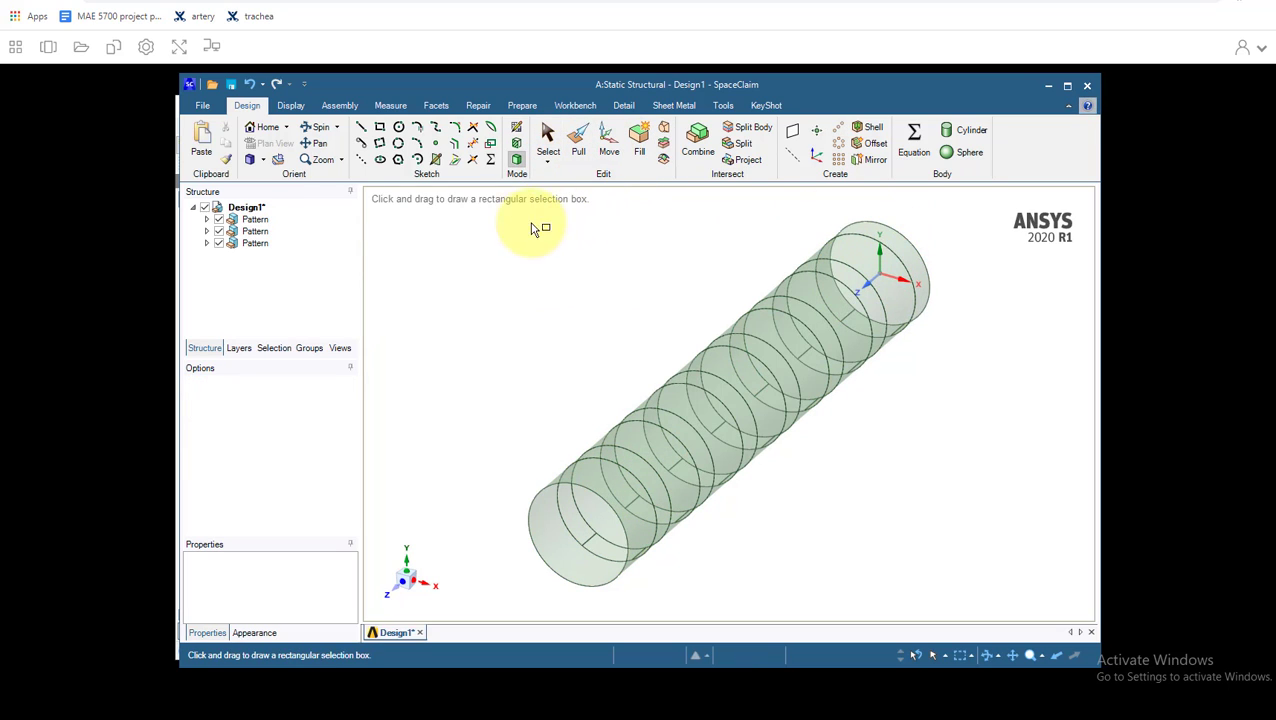
left_click_drag(457, 209, 1042, 607)
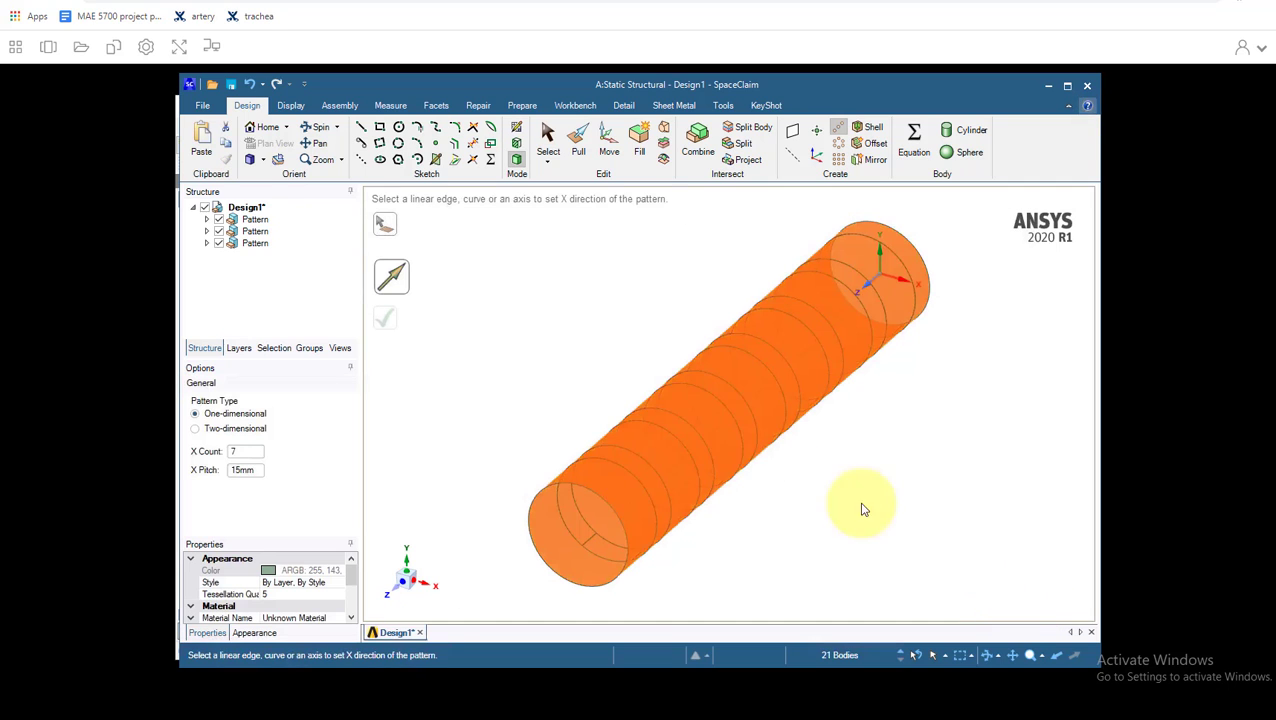
right_click(713, 410)
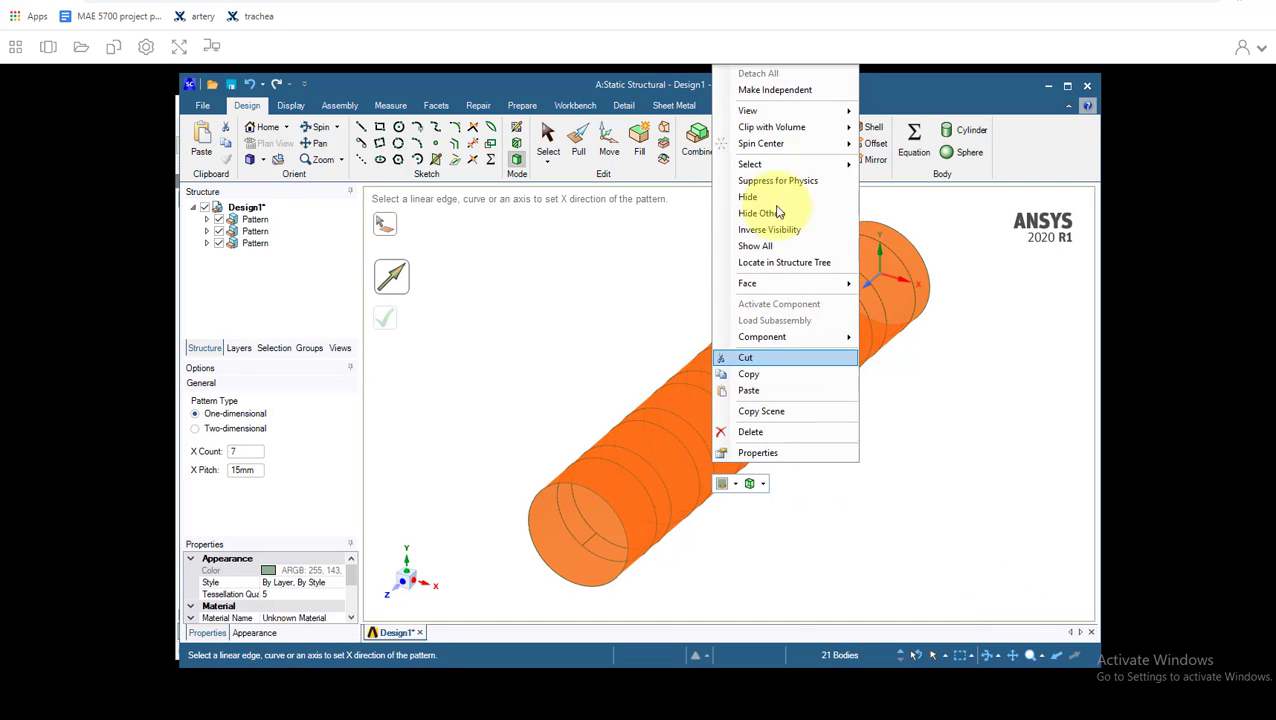
left_click(777, 91)
Delete the surplus end face at the tube's lower-left end
left_click(905, 484)
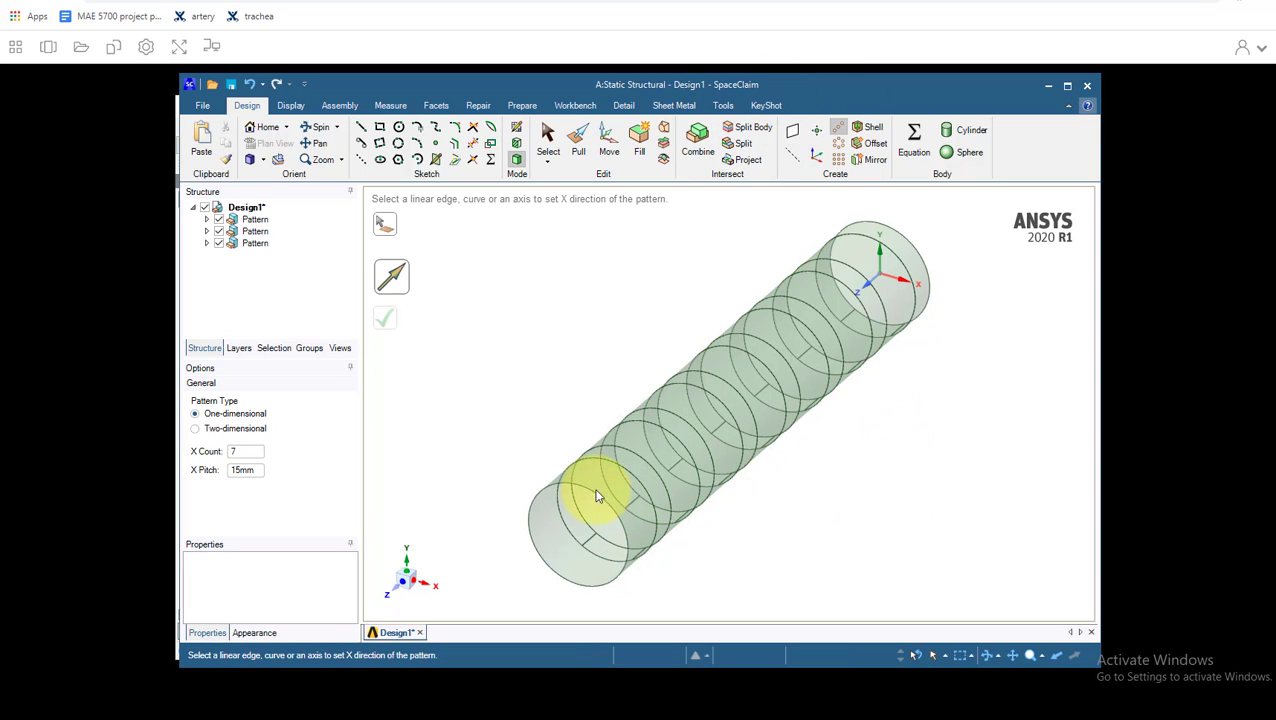
left_click(548, 138)
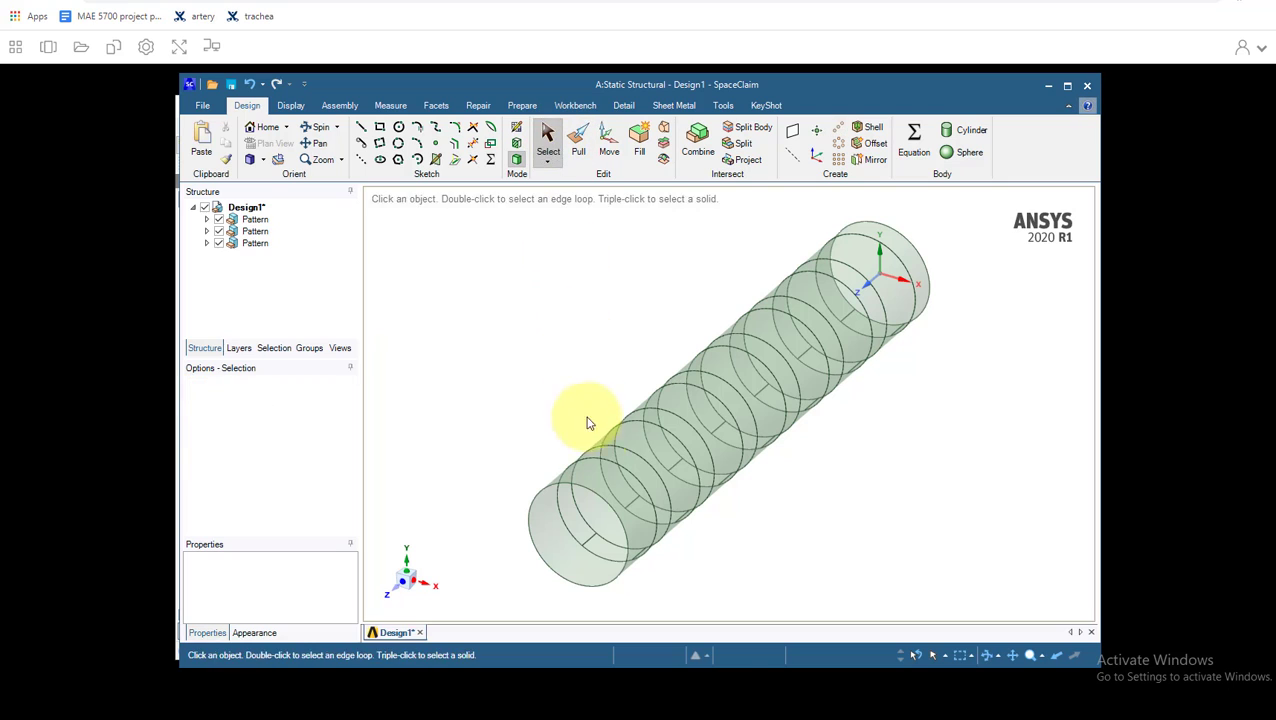
left_click(601, 485)
right_click(599, 478)
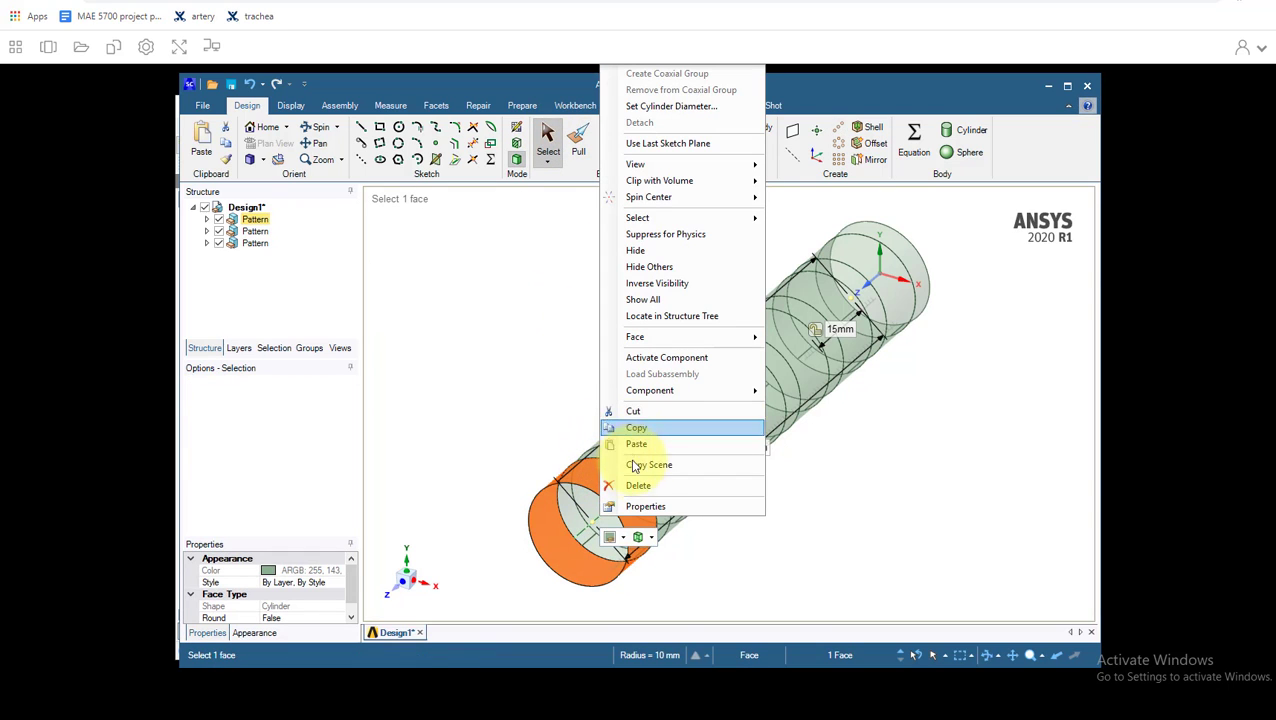
left_click(639, 486)
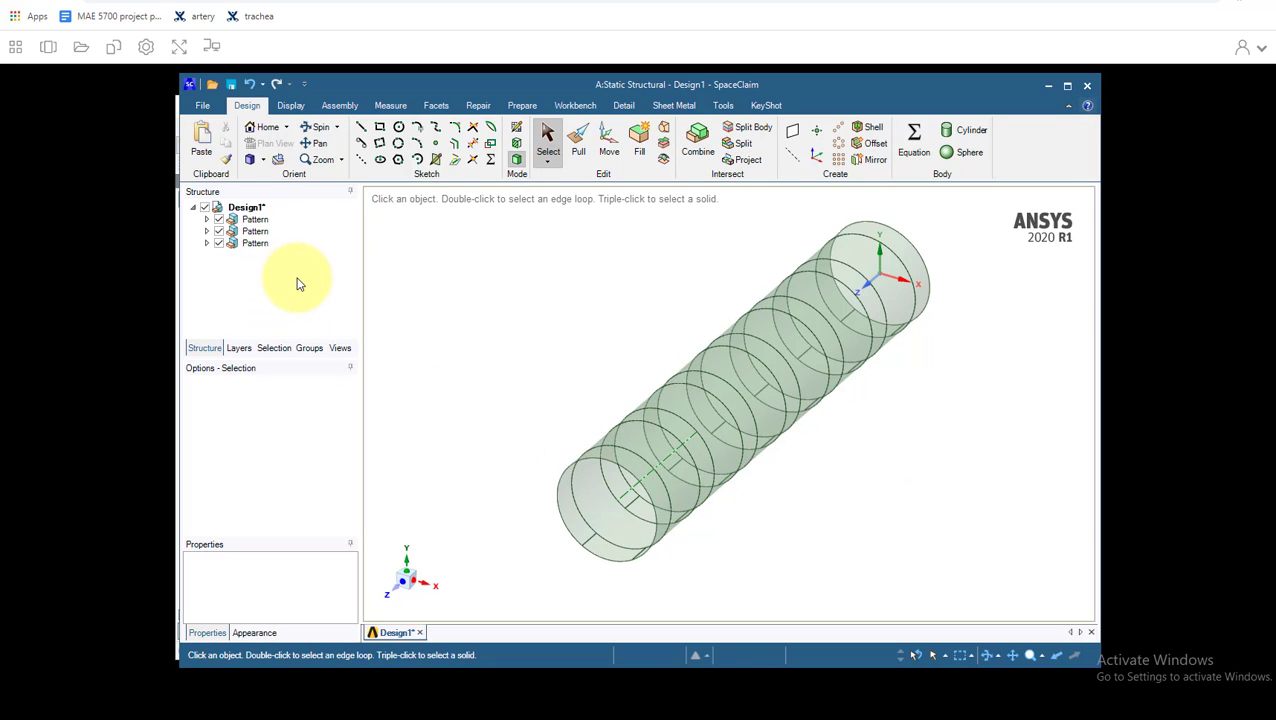
Change Design1's Analysis > Share Topology property from None to Share
left_click(250, 208)
left_click(250, 208)
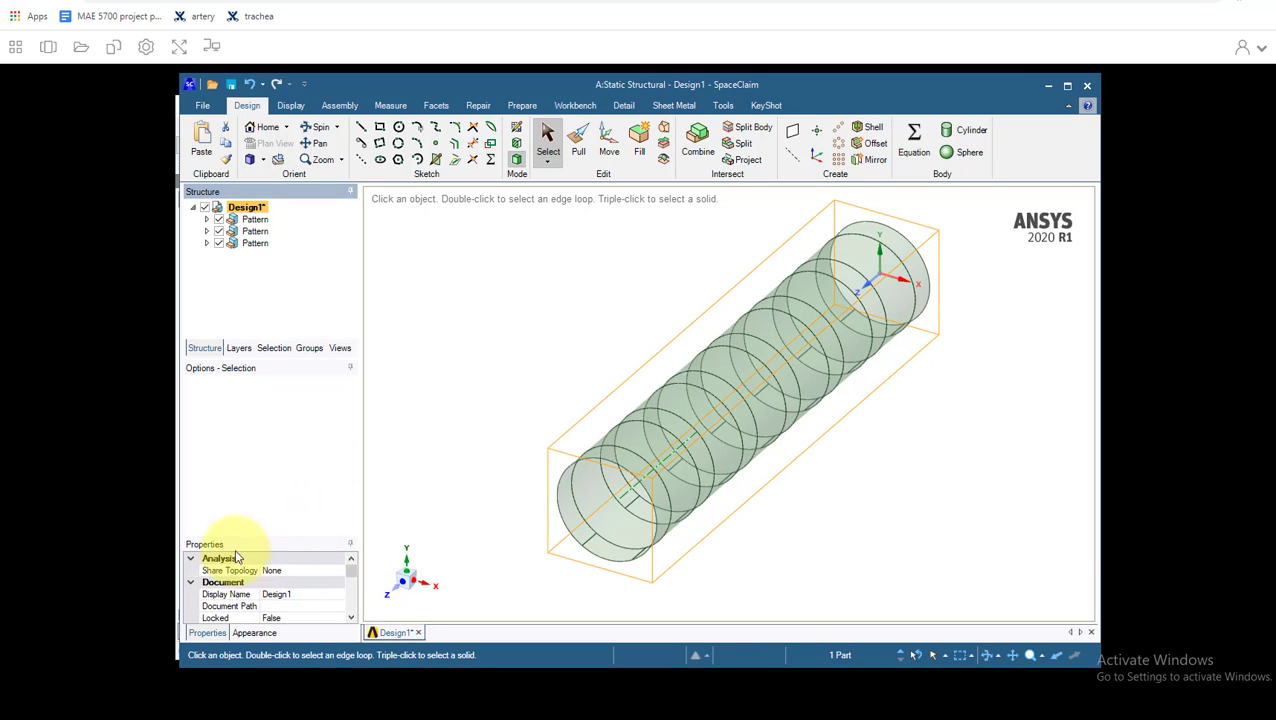
left_click(328, 570)
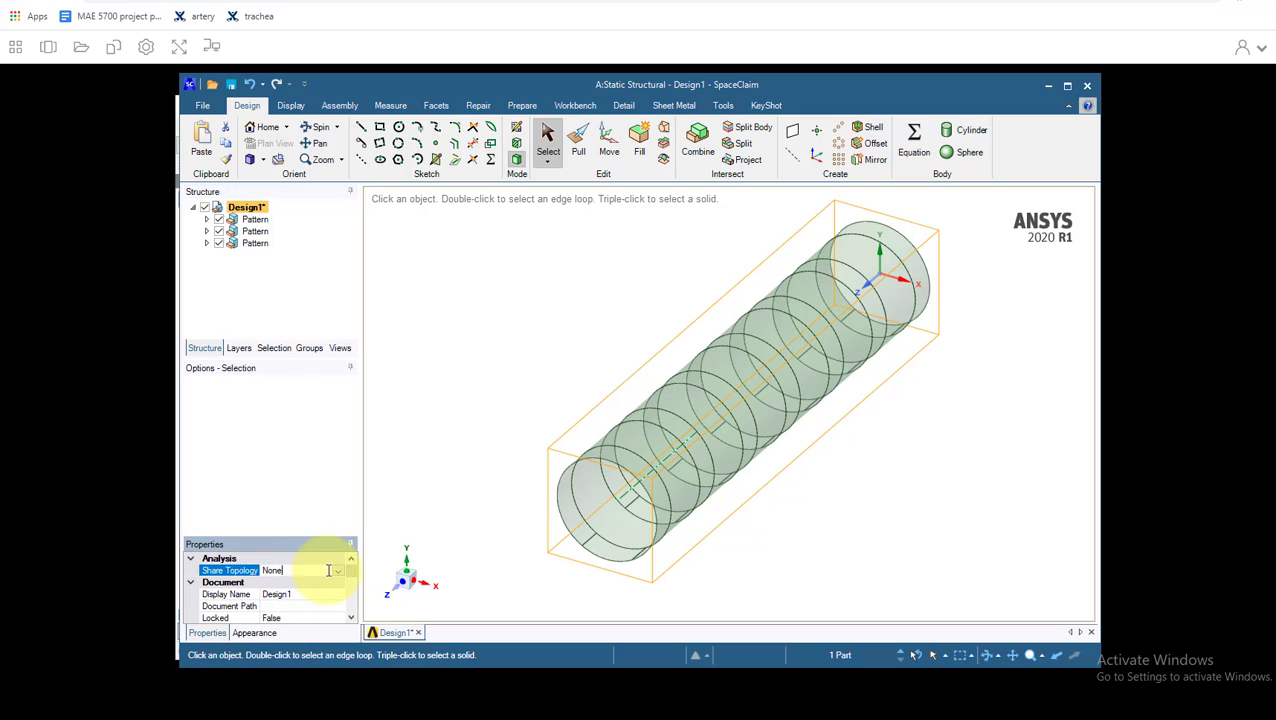
left_click(339, 576)
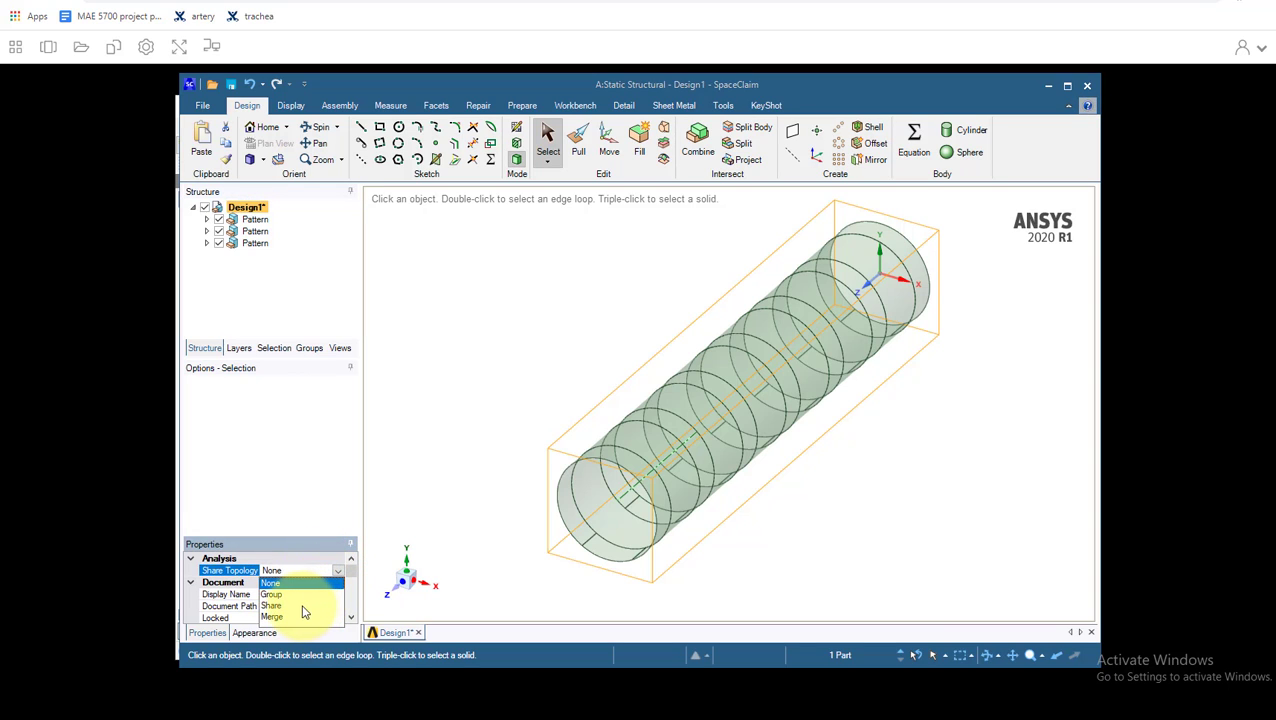
left_click(297, 612)
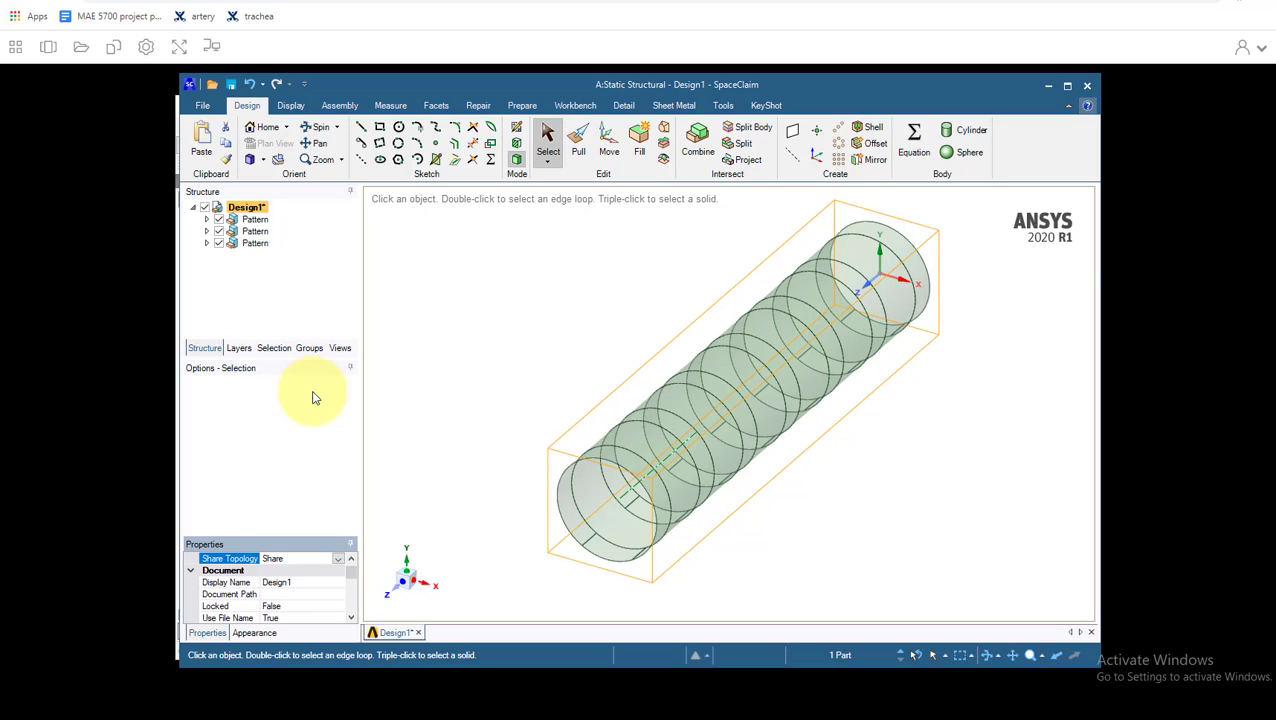
left_click(518, 310)
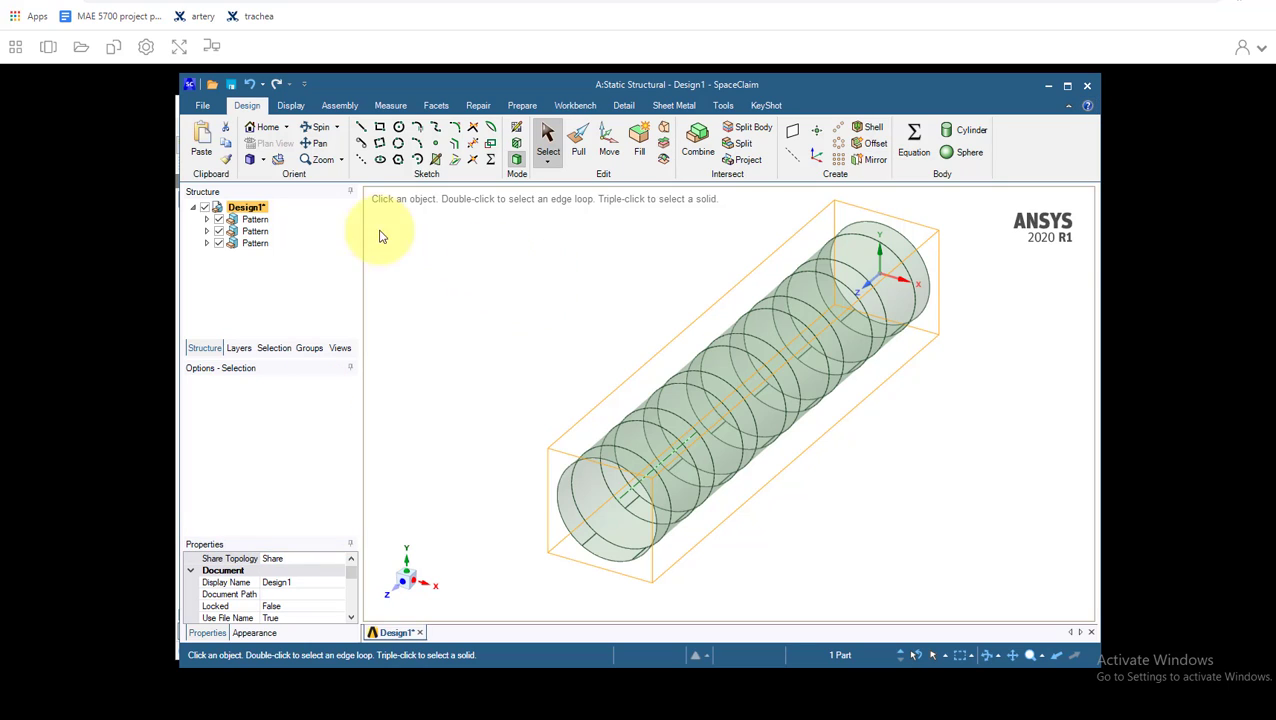
Save the design to the Workbench project with File > Save Project
left_click(205, 108)
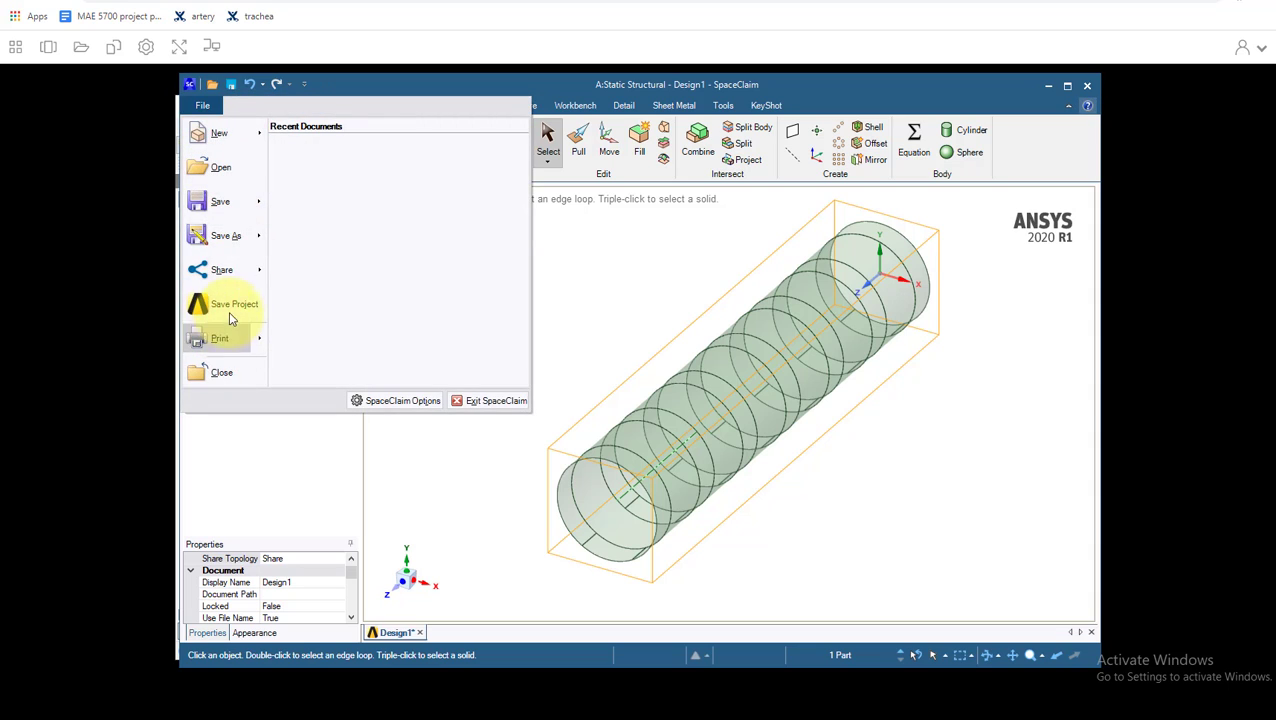
left_click(229, 316)
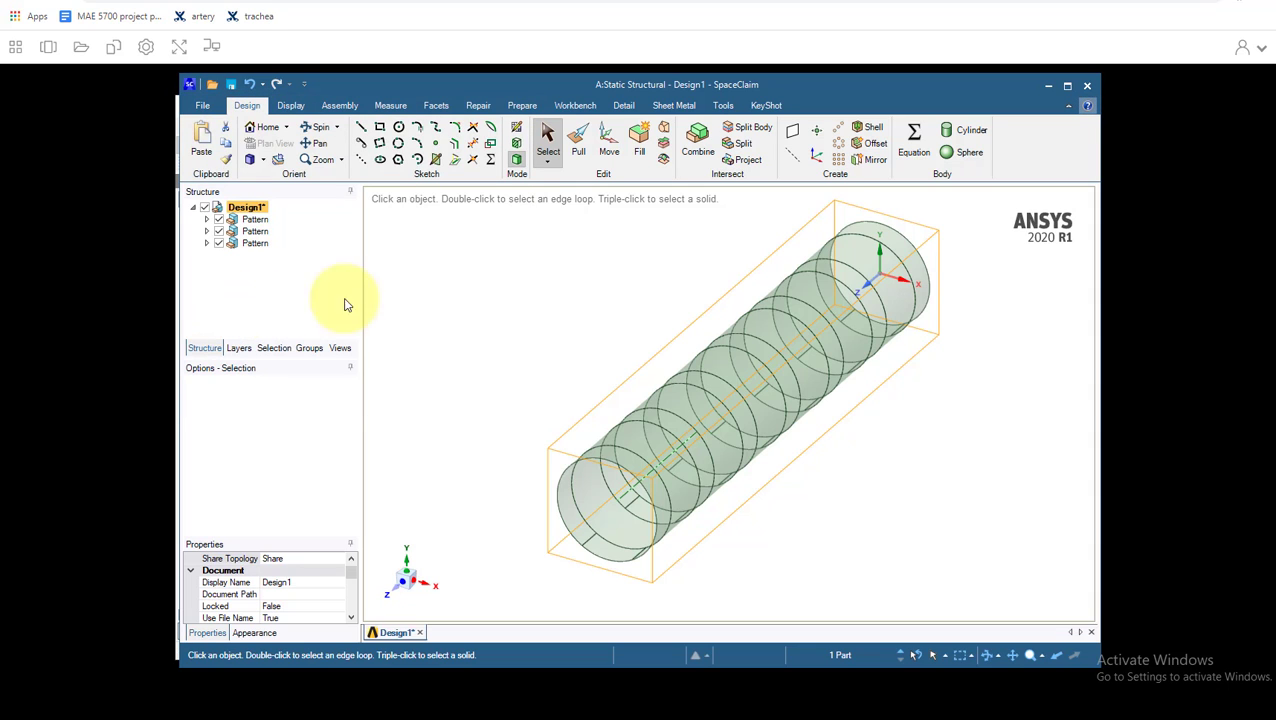